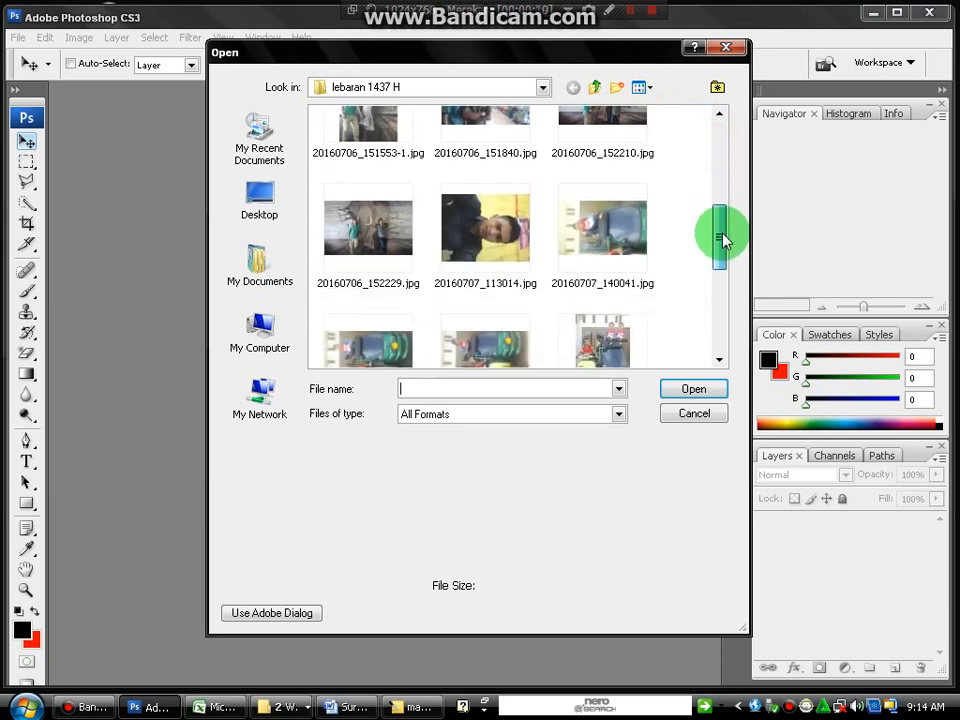
Open the photo 20160707_140132.jpg from the lebaran 1437 H folder.
{"action": "double_click", "coordinate": [329, 275]}
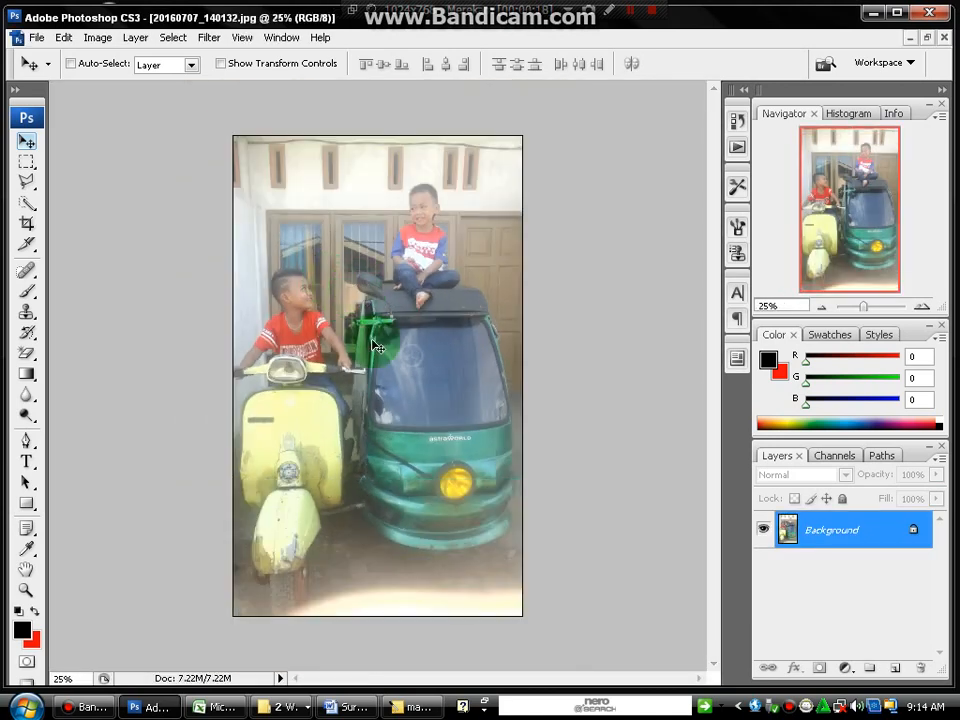
Read instructions 1 and 2 of masking.txt in Notepad, and back in Photoshop duplicate the Background layer.
{"action": "left_click", "coordinate": [410, 707]}
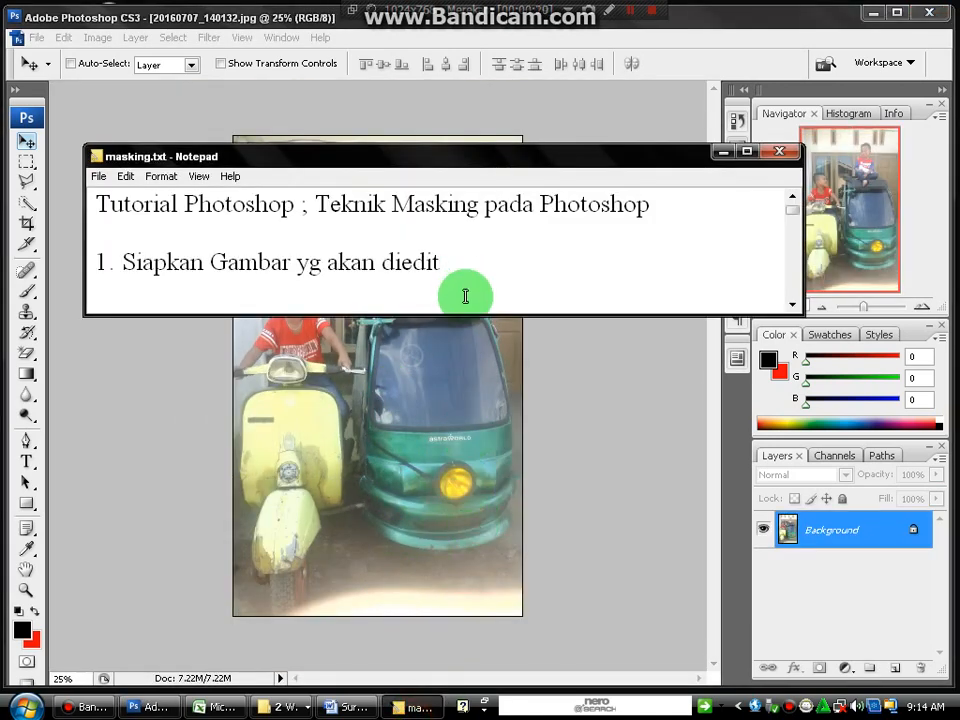
{"action": "left_click_drag", "start_coordinate": [465, 314], "coordinate": [461, 386]}
{"action": "left_click_drag", "start_coordinate": [422, 320], "coordinate": [558, 320]}
{"action": "left_click", "coordinate": [246, 347]}
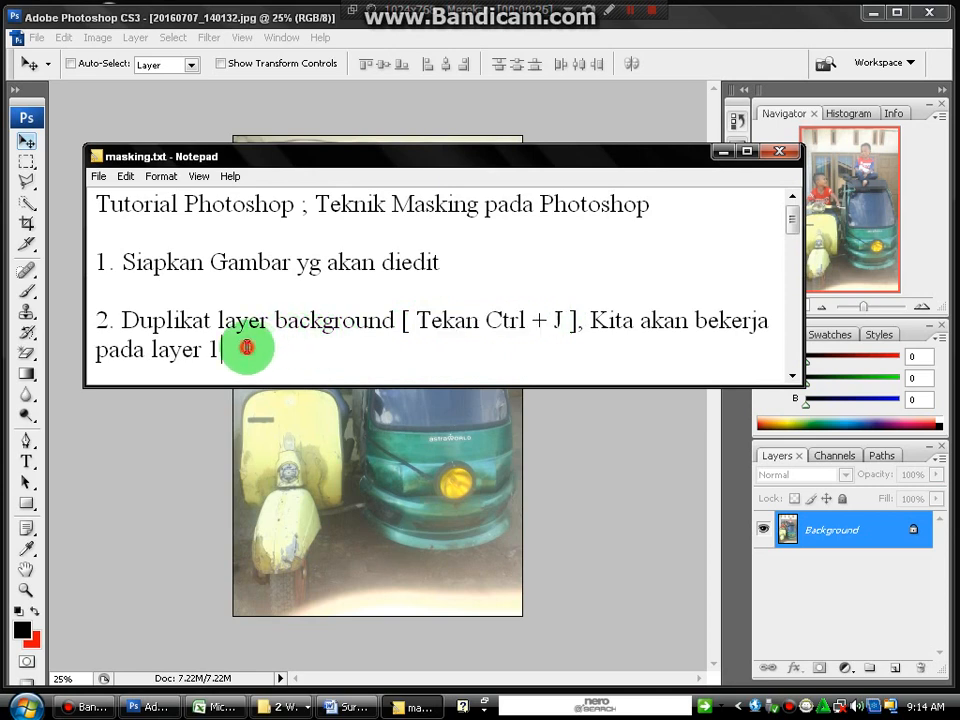
{"action": "left_click", "coordinate": [156, 452]}
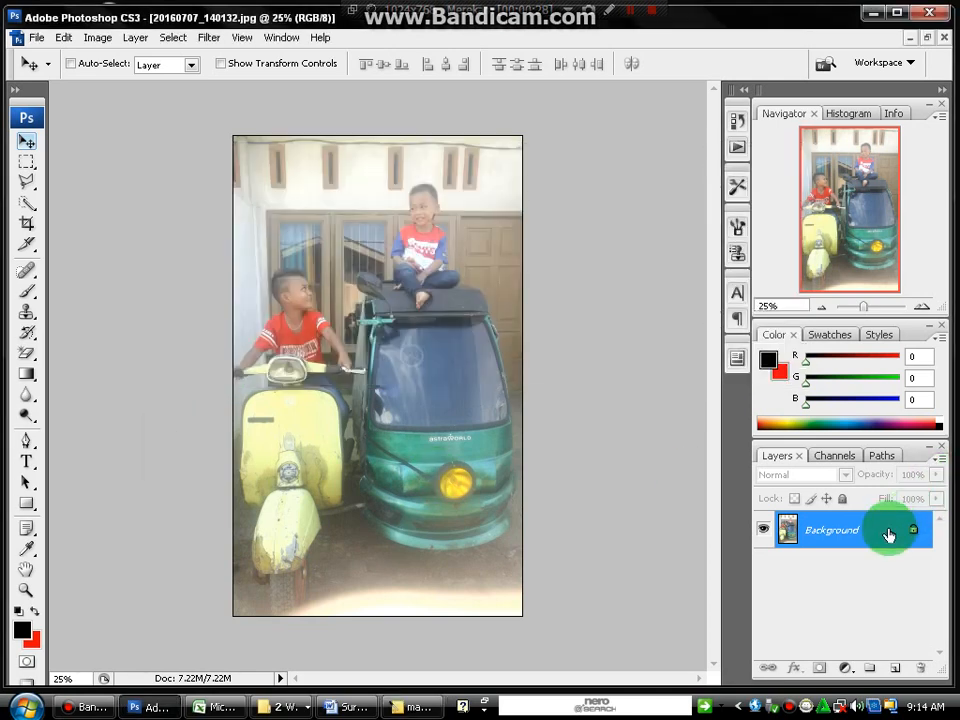
{"action": "key", "text": "ctrl+j"}
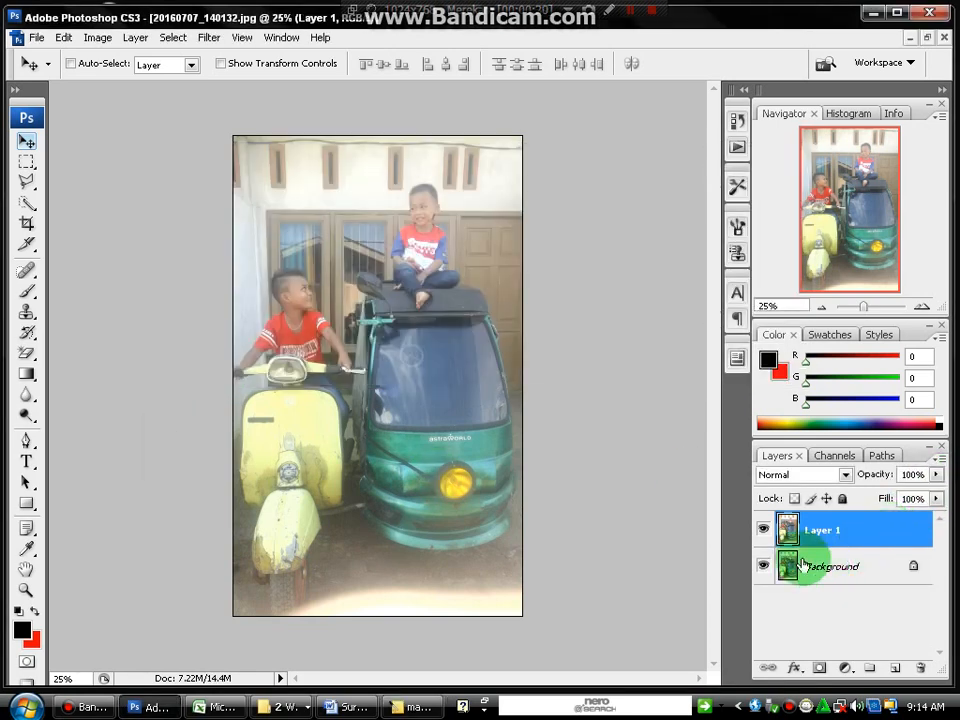
Read instruction 3 of masking.txt in Notepad, and in Photoshop apply the Black & White adjustment to Layer 1 with preset None.
{"action": "left_click", "coordinate": [420, 707]}
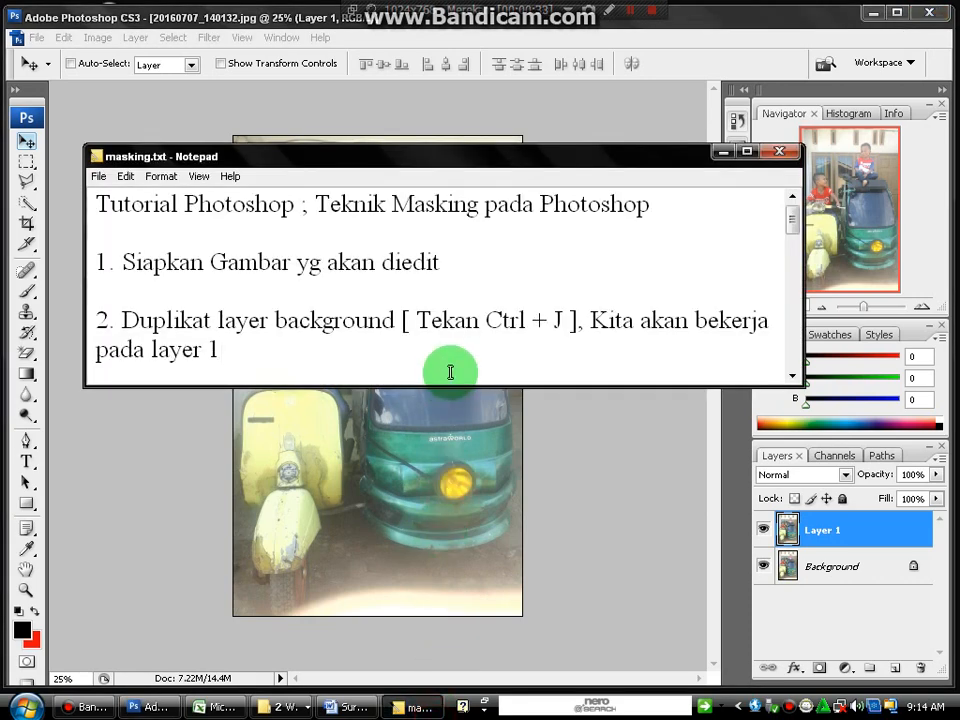
{"action": "left_click_drag", "start_coordinate": [449, 386], "coordinate": [449, 466]}
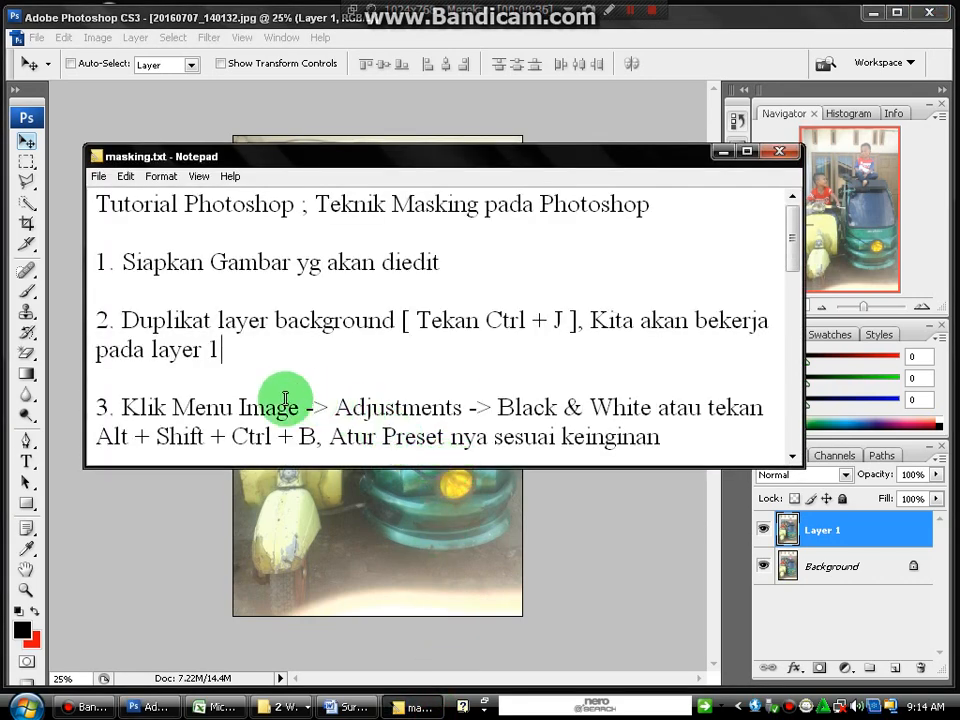
{"action": "left_click_drag", "start_coordinate": [236, 407], "coordinate": [657, 408]}
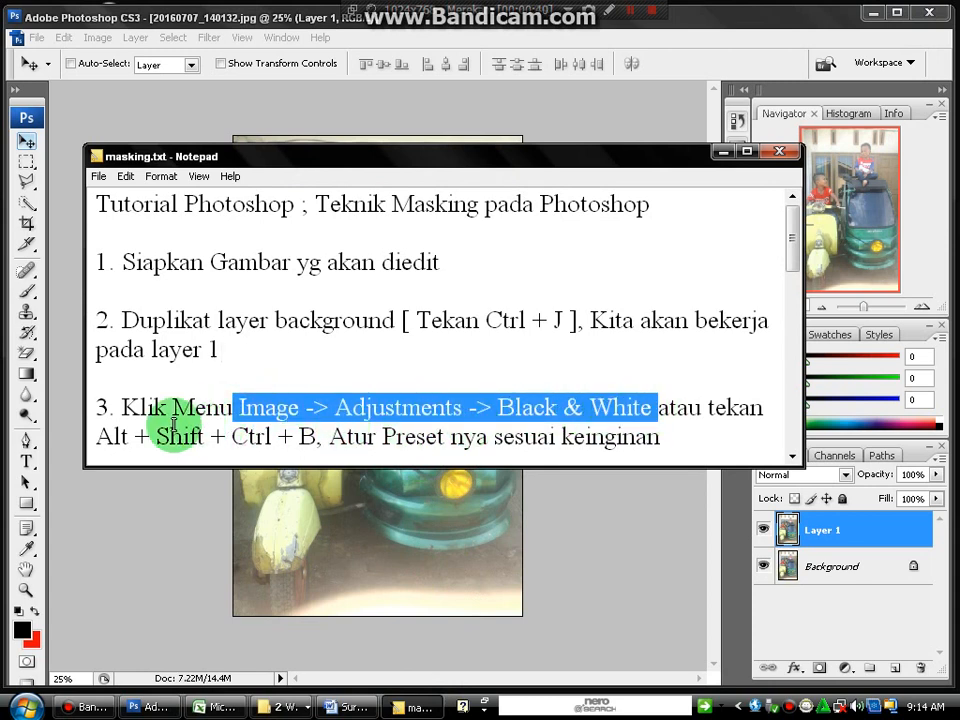
{"action": "left_click_drag", "start_coordinate": [96, 437], "coordinate": [320, 437]}
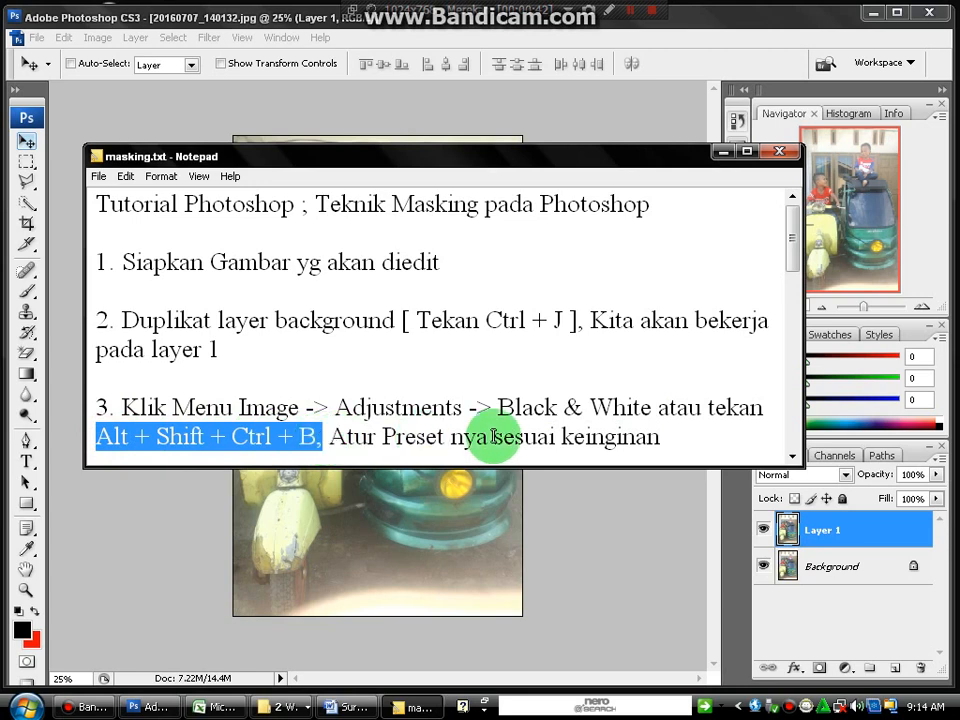
{"action": "left_click", "coordinate": [689, 438]}
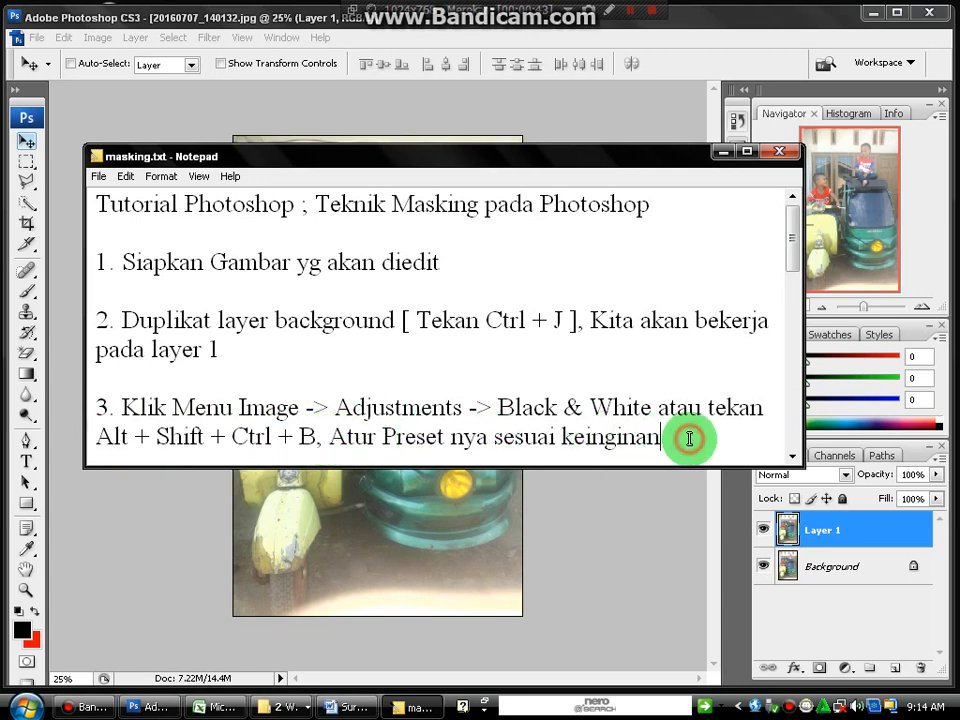
{"action": "left_click", "coordinate": [609, 548]}
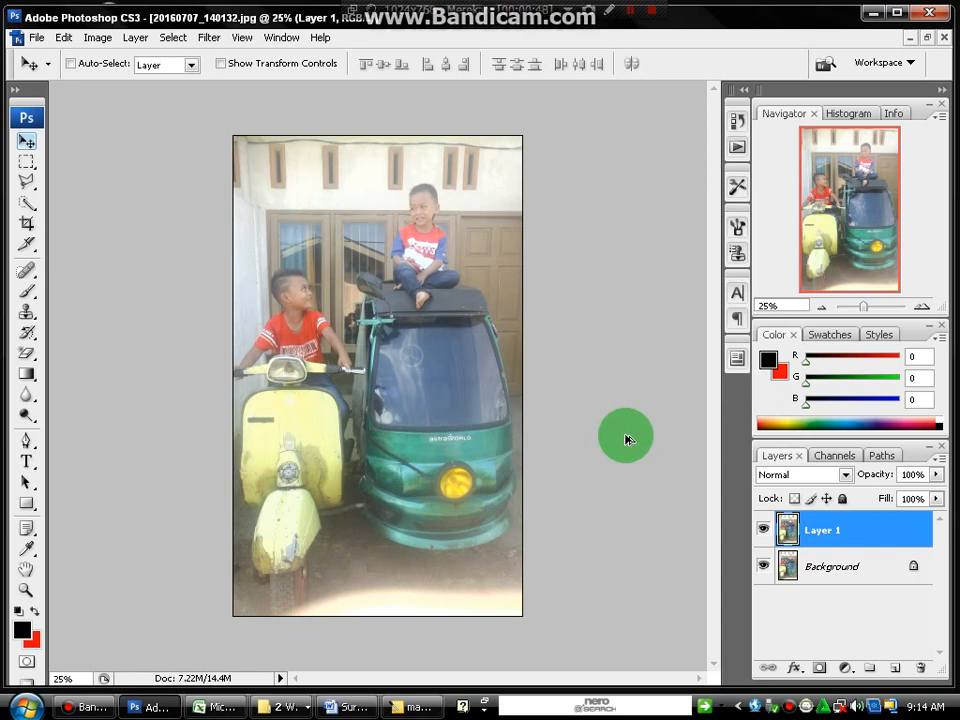
{"action": "key", "text": "ctrl+alt+shift+b"}
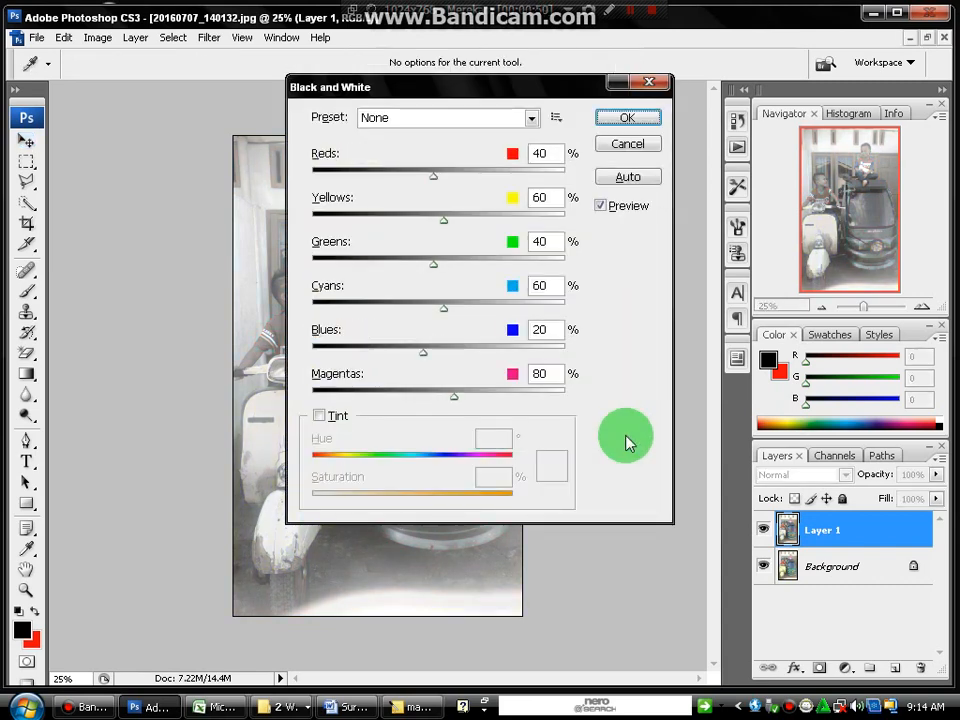
{"action": "key", "text": "Return"}
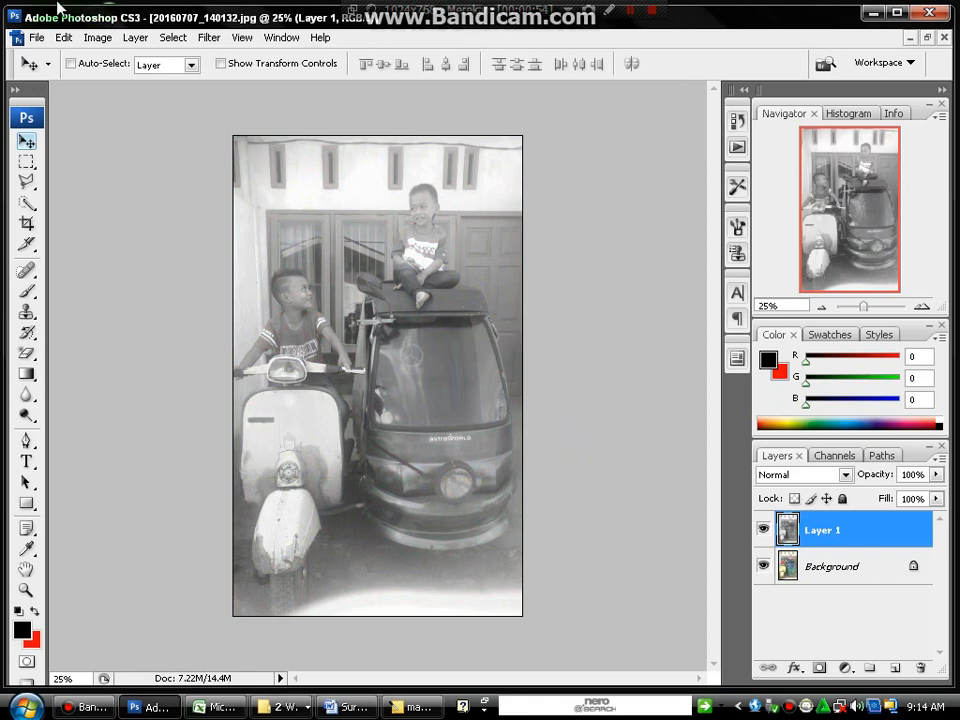
{"action": "left_click", "coordinate": [97, 38]}
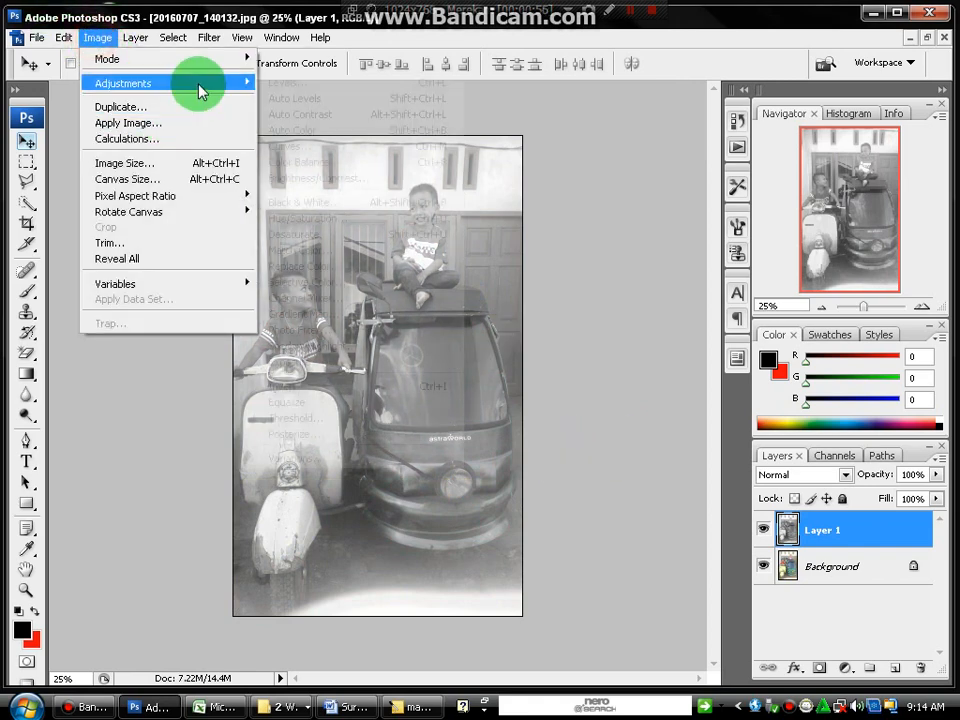
{"action": "mouse_move", "coordinate": [199, 85]}
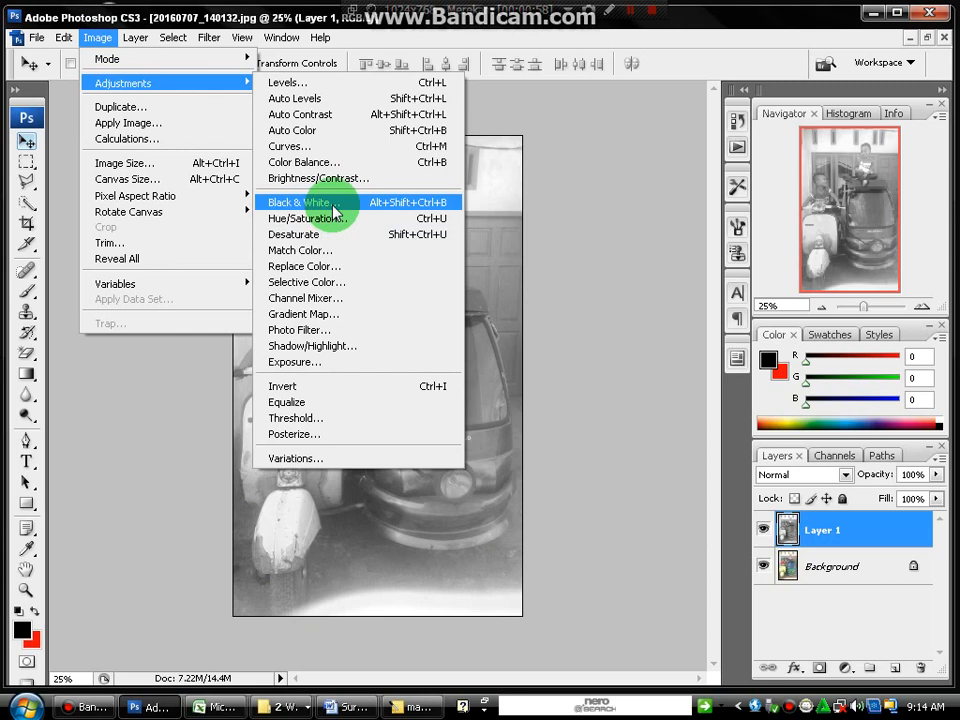
{"action": "left_click", "coordinate": [634, 261]}
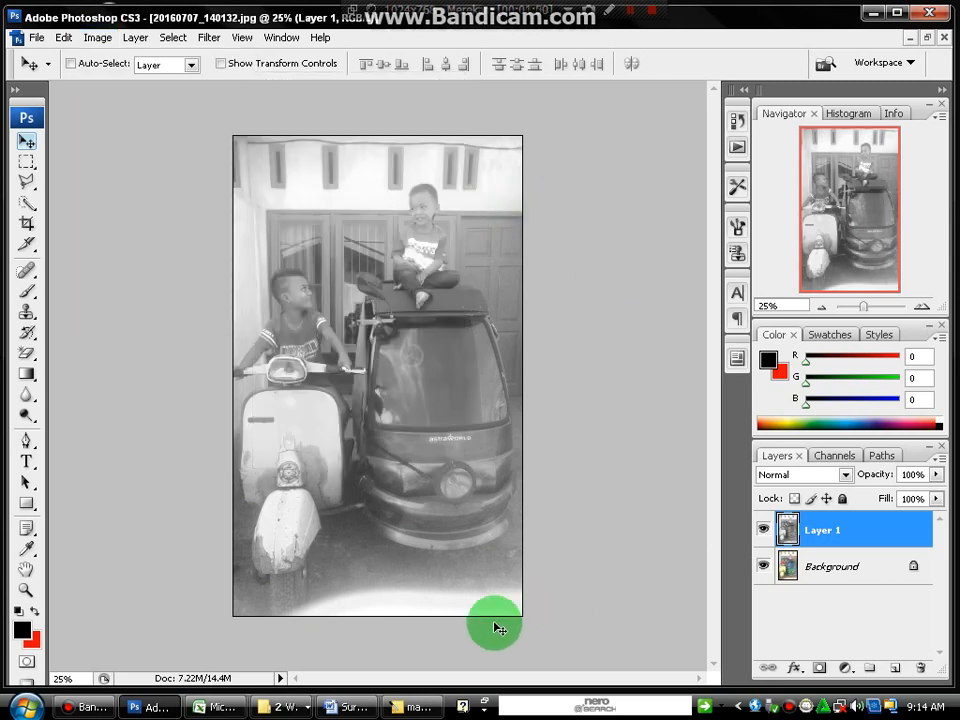
Read instruction 4 of masking.txt in Notepad, and back in Photoshop add a layer mask to Layer 1.
{"action": "key", "text": "alt+Tab"}
{"action": "key", "text": "Return"}
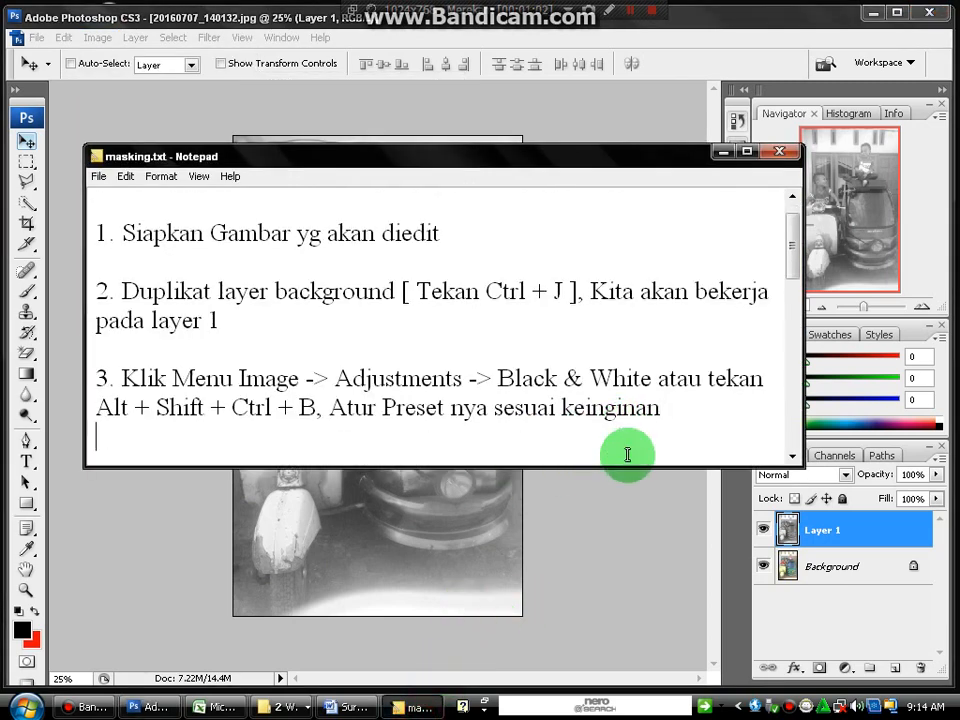
{"action": "key", "text": "Down"}
{"action": "key", "text": "Down"}
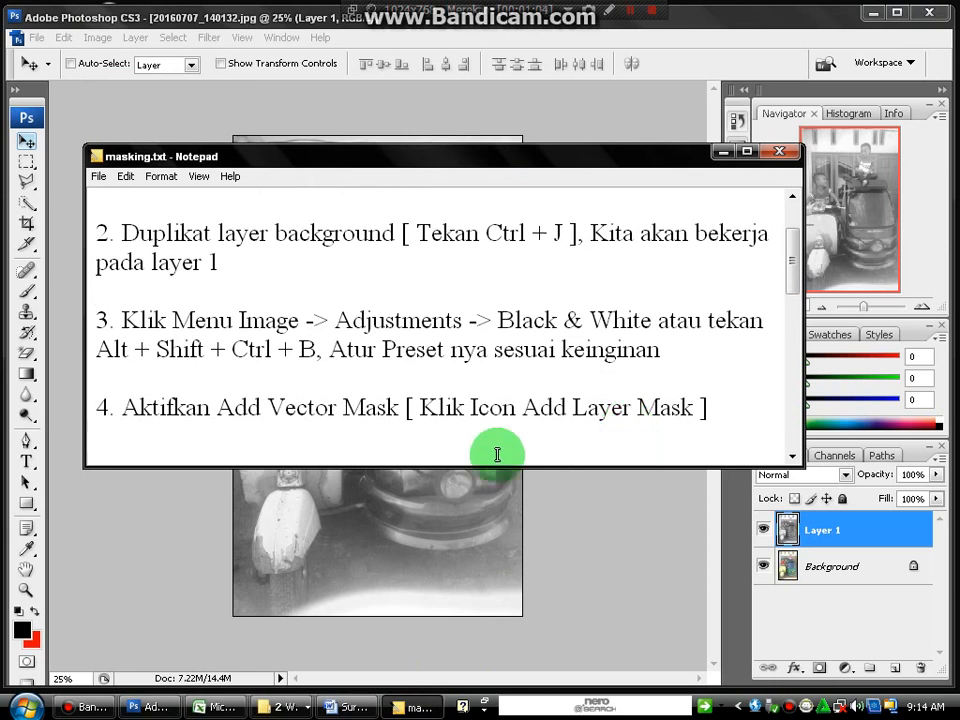
{"action": "left_click_drag", "start_coordinate": [221, 410], "coordinate": [686, 403]}
{"action": "left_click", "coordinate": [726, 409]}
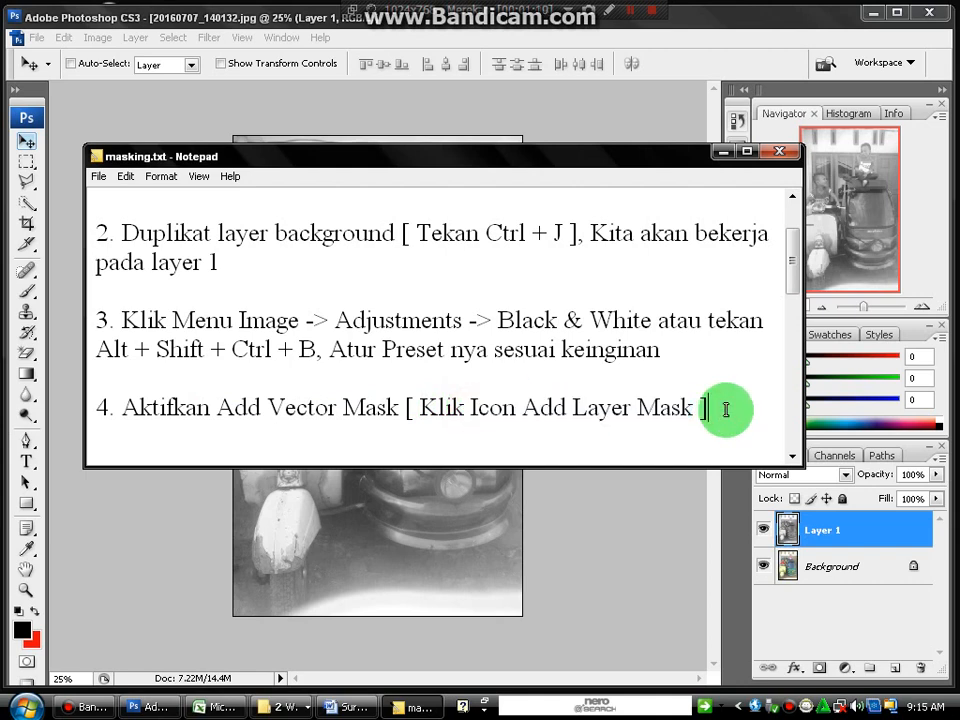
{"action": "left_click", "coordinate": [664, 540]}
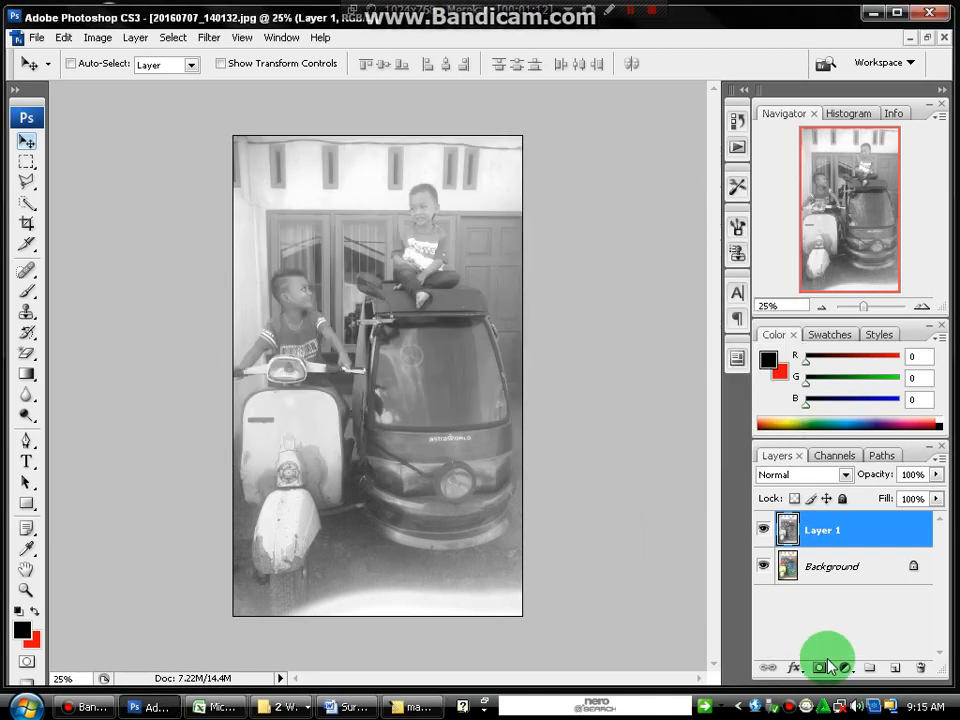
{"action": "left_click", "coordinate": [822, 668]}
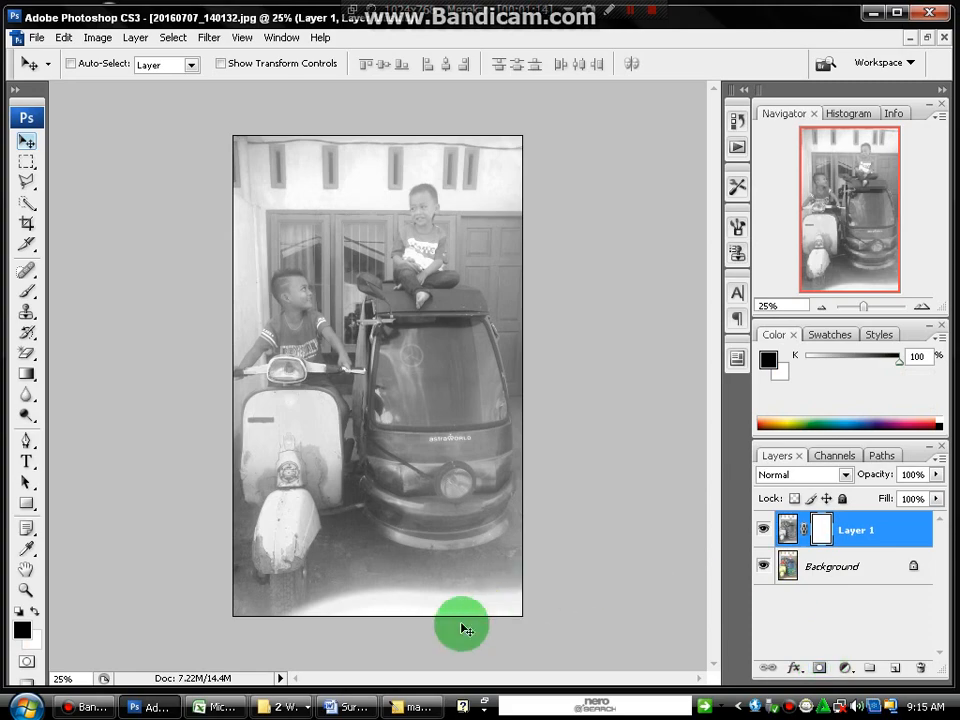
Read instruction 5 of masking.txt in Notepad about foreground and background colours, and check the two colour swatches in Photoshop.
{"action": "left_click", "coordinate": [410, 707]}
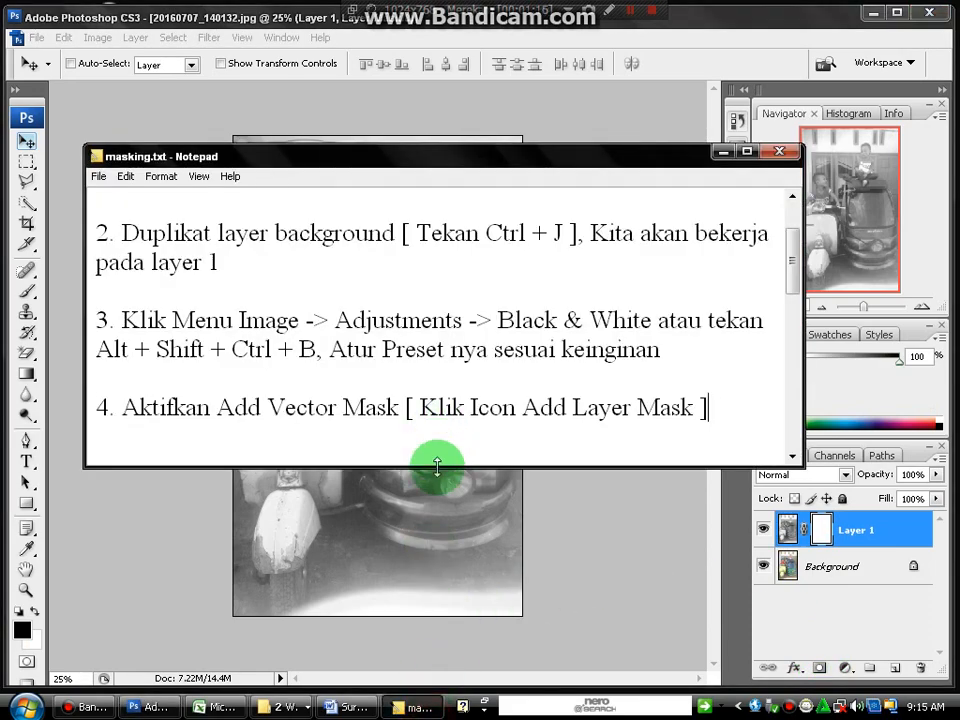
{"action": "left_click_drag", "start_coordinate": [437, 466], "coordinate": [437, 535]}
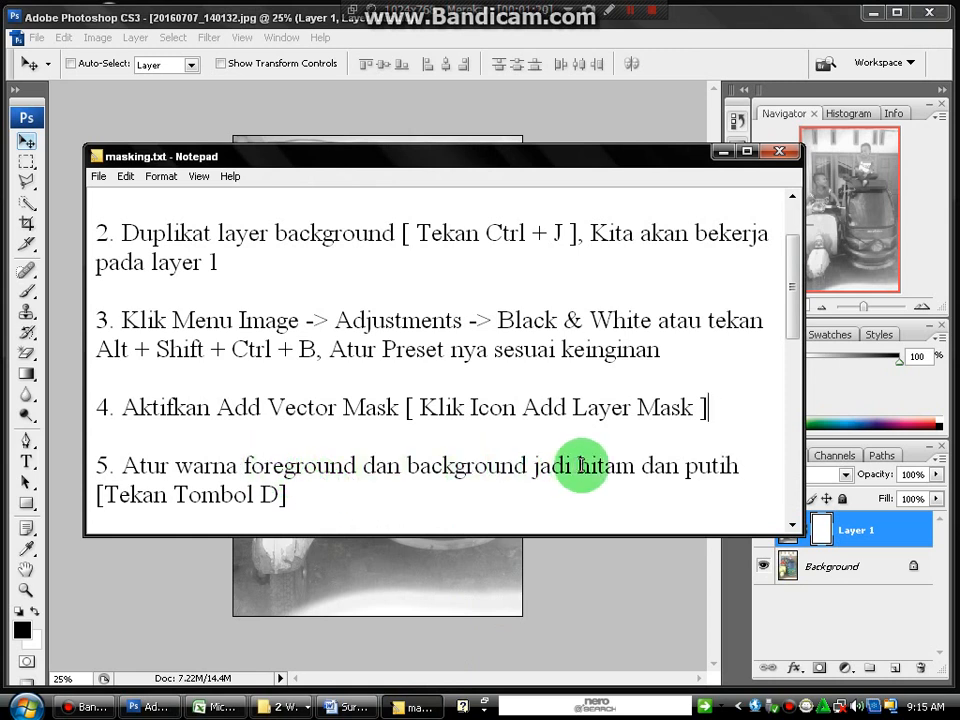
{"action": "left_click_drag", "start_coordinate": [578, 465], "coordinate": [744, 462]}
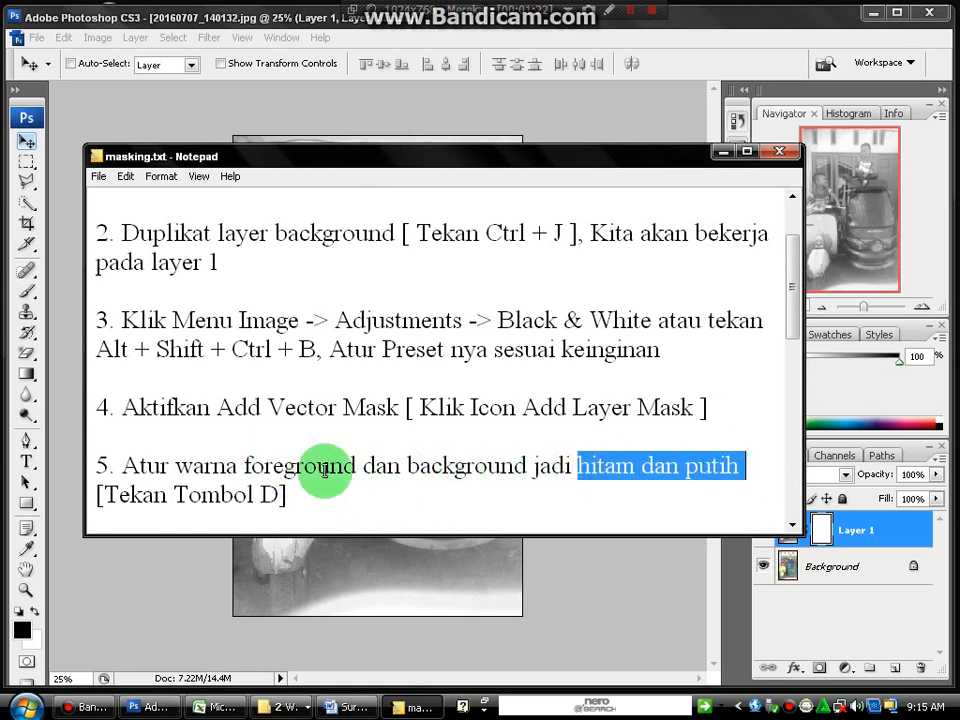
{"action": "left_click_drag", "start_coordinate": [262, 490], "coordinate": [279, 493]}
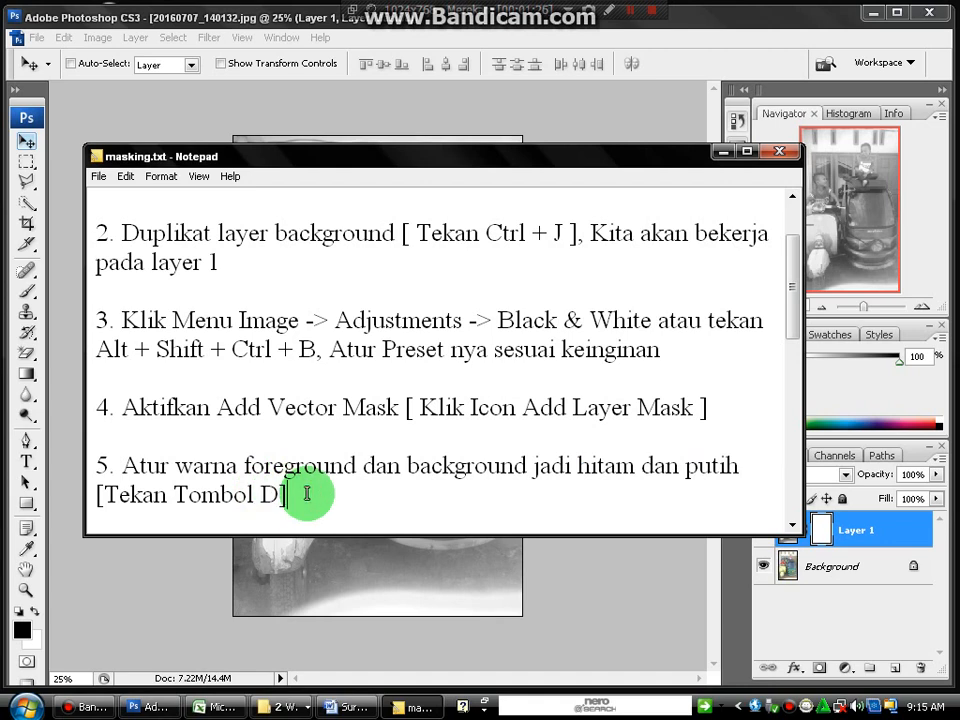
{"action": "left_click", "coordinate": [165, 591]}
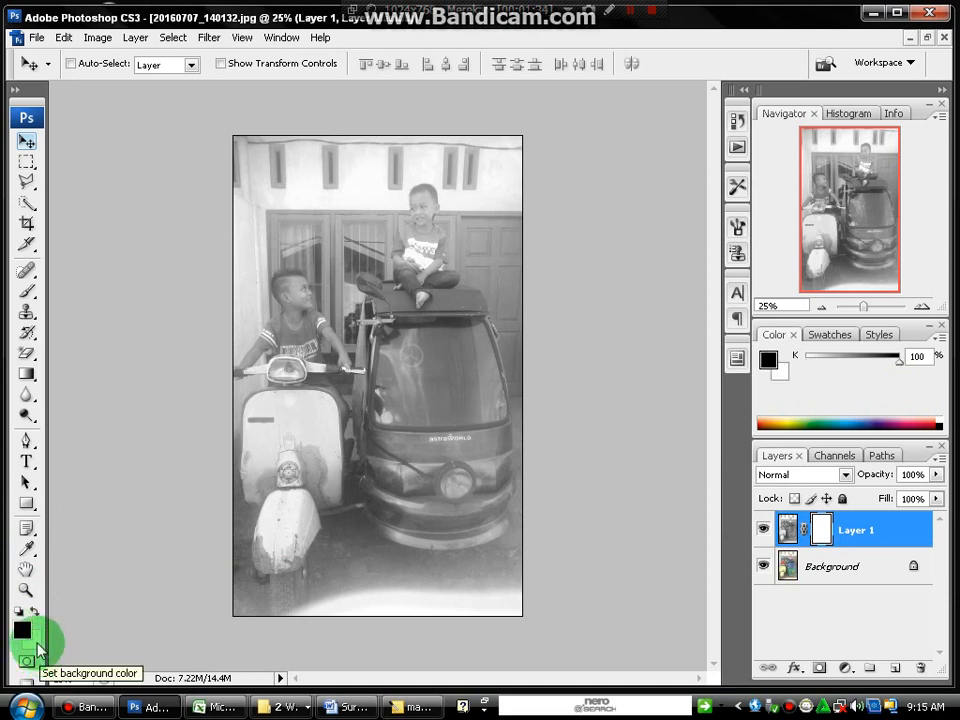
Read instruction 6 of masking.txt in Notepad about painting with black and white, and activate the Brush tool in Photoshop.
{"action": "left_click", "coordinate": [410, 707]}
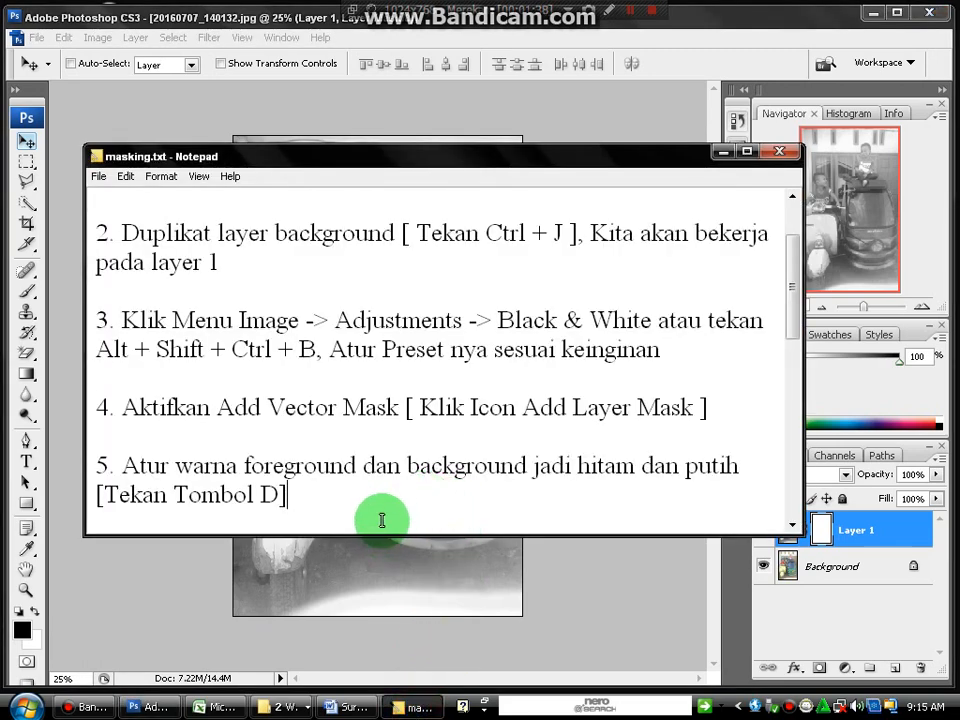
{"action": "key", "text": "Down"}
{"action": "key", "text": "Down"}
{"action": "key", "text": "Down"}
{"action": "key", "text": "Down"}
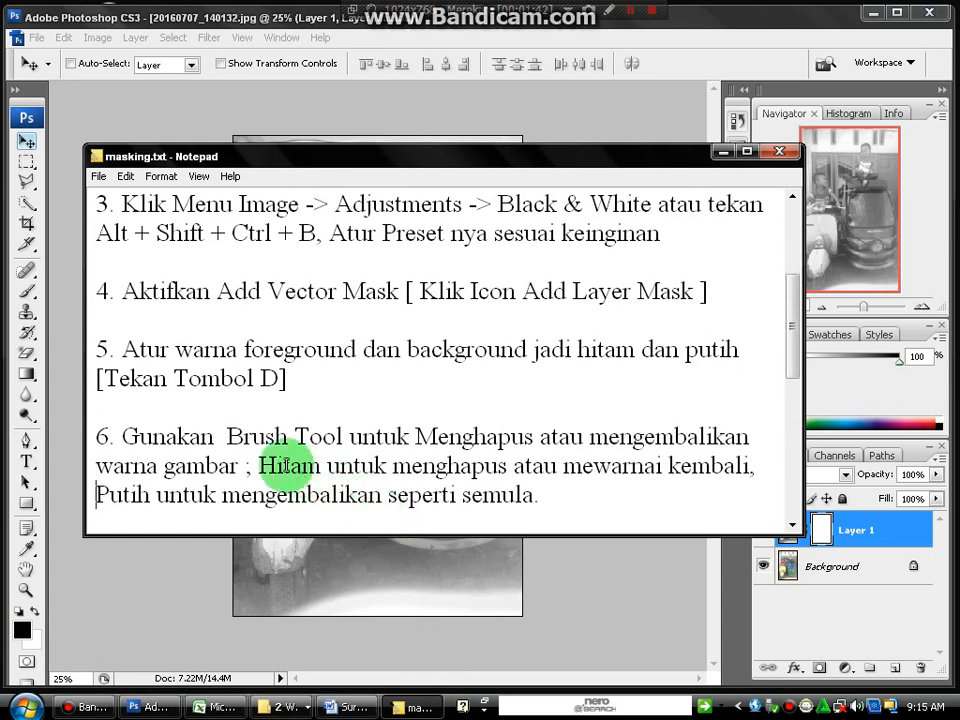
{"action": "left_click_drag", "start_coordinate": [224, 437], "coordinate": [350, 436]}
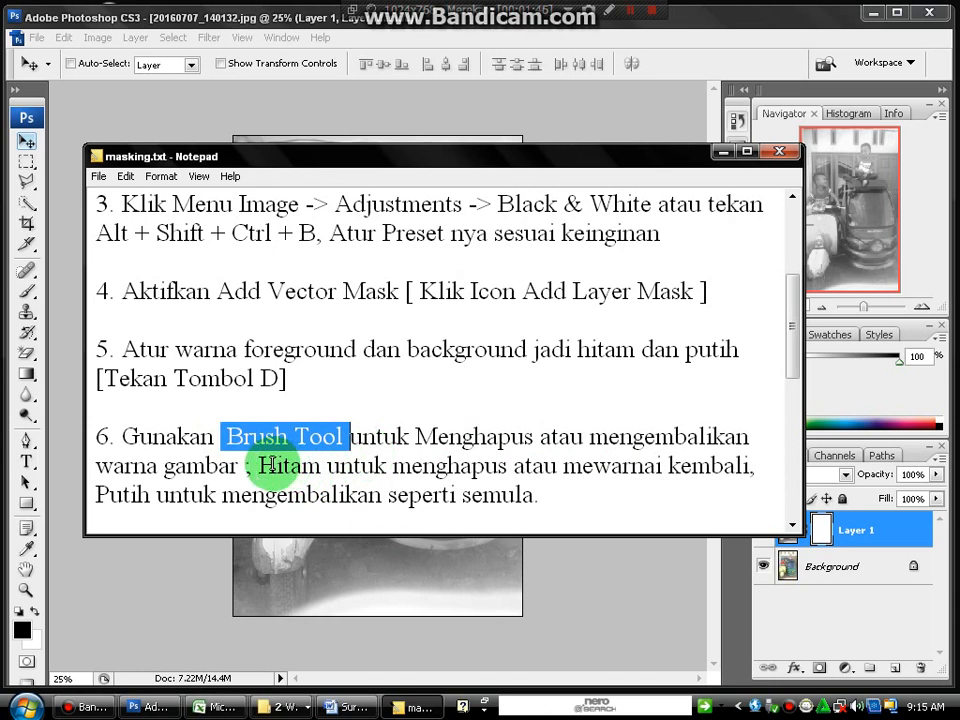
{"action": "left_click_drag", "start_coordinate": [259, 465], "coordinate": [766, 467]}
{"action": "left_click", "coordinate": [764, 466]}
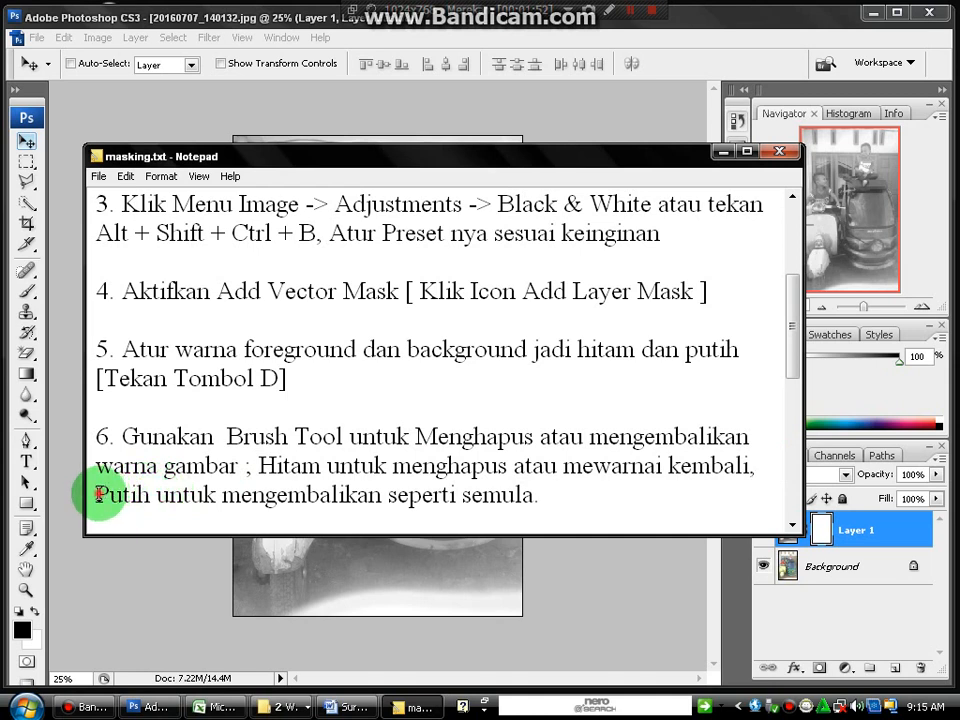
{"action": "left_click_drag", "start_coordinate": [97, 494], "coordinate": [553, 499]}
{"action": "left_click", "coordinate": [555, 496]}
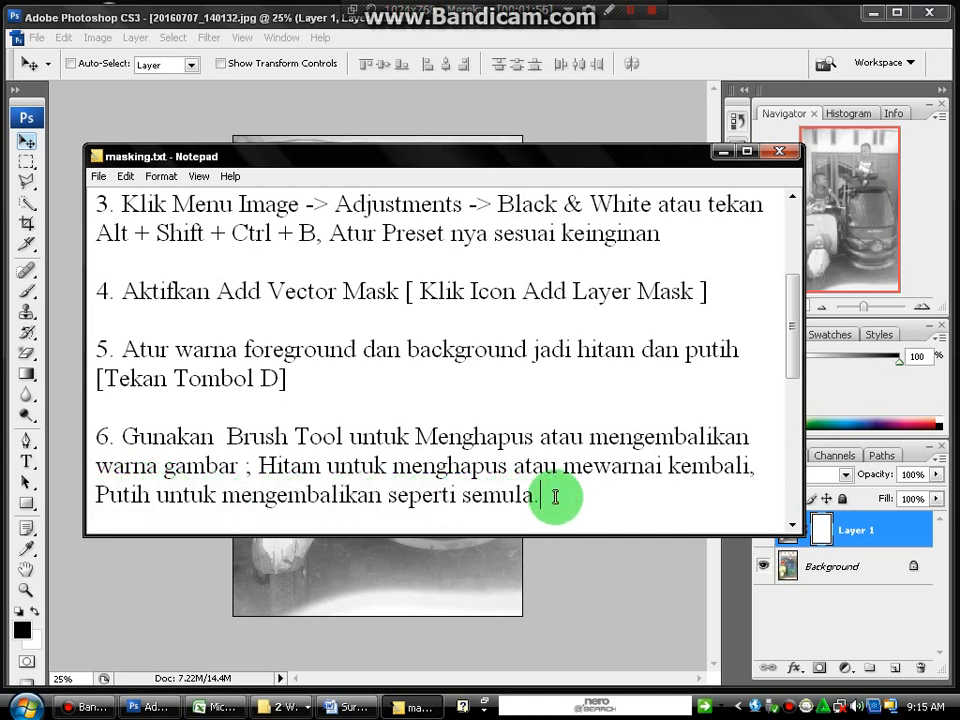
{"action": "left_click", "coordinate": [175, 567]}
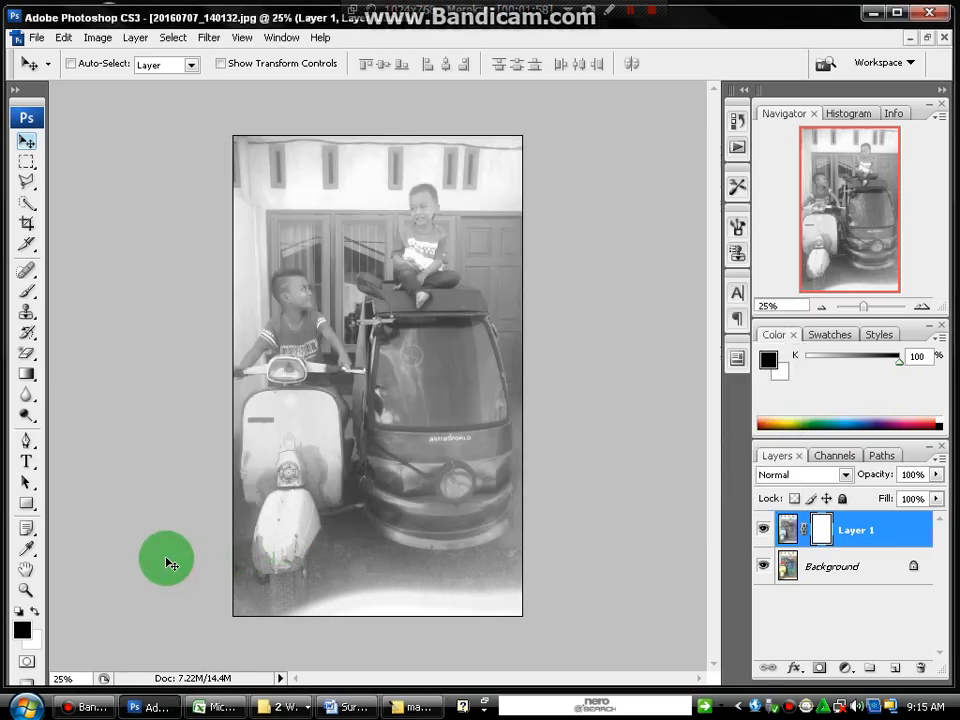
{"action": "key", "text": "b"}
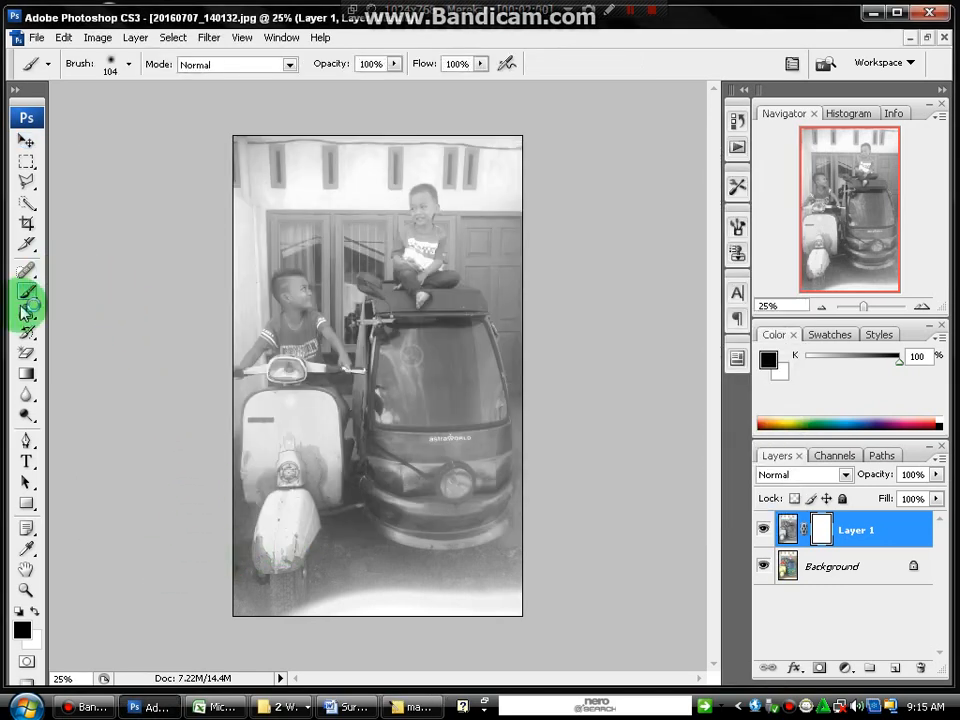
{"action": "left_click_drag", "start_coordinate": [19, 298], "coordinate": [96, 291]}
Read instruction 7 of masking.txt in Notepad about swapping foreground and background colours, and check the colour swatches in Photoshop.
{"action": "left_click", "coordinate": [410, 707]}
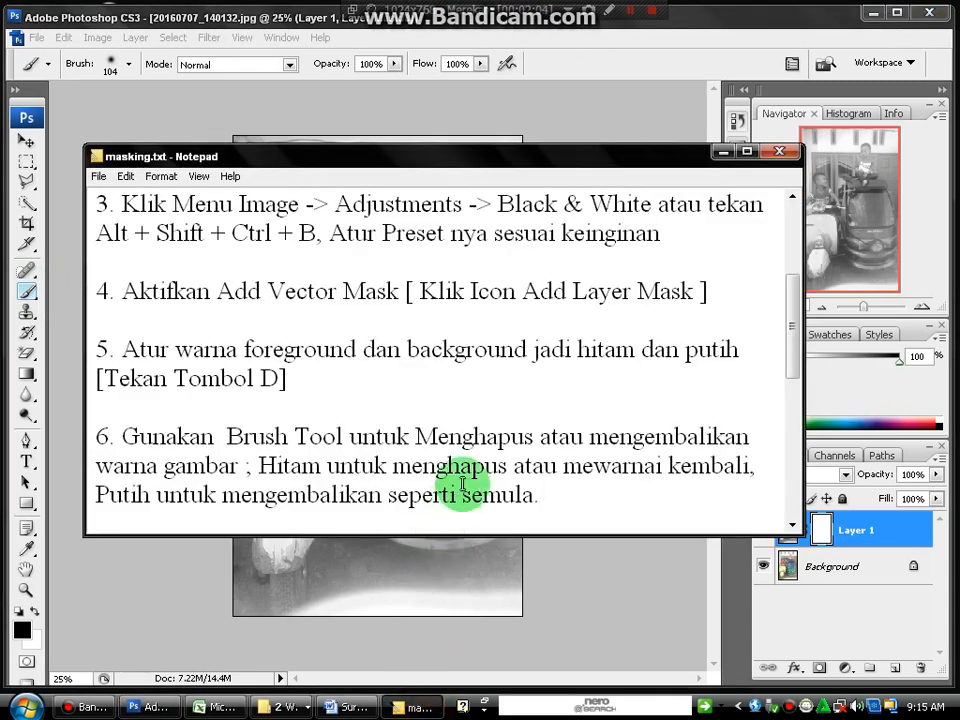
{"action": "key", "text": "Down"}
{"action": "key", "text": "Down"}
{"action": "key", "text": "Down"}
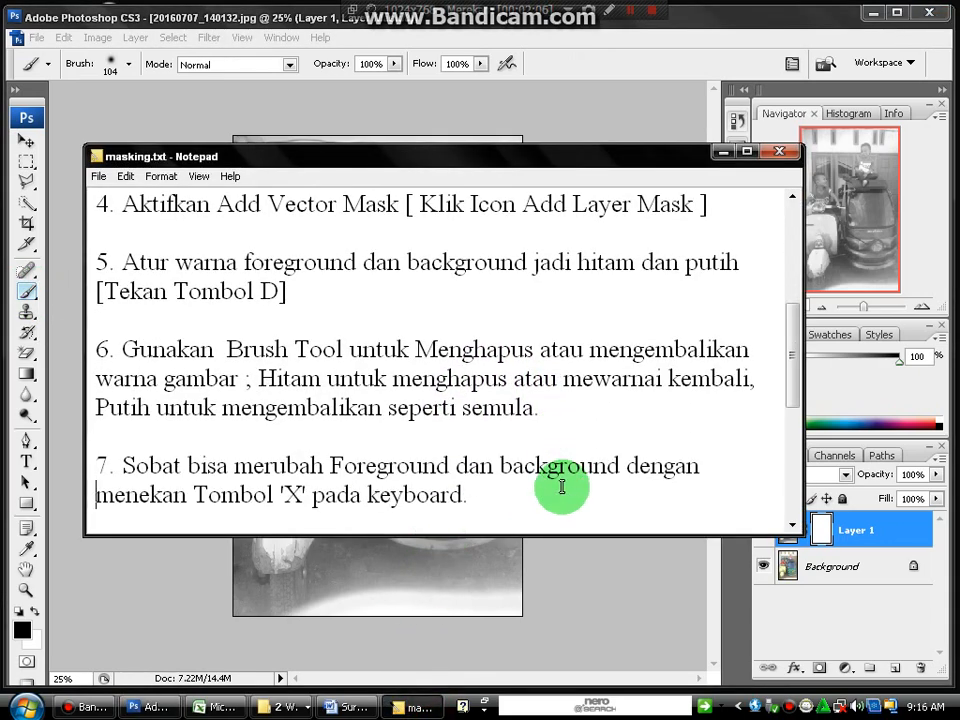
{"action": "key", "text": "Down"}
{"action": "left_click_drag", "start_coordinate": [329, 436], "coordinate": [600, 436]}
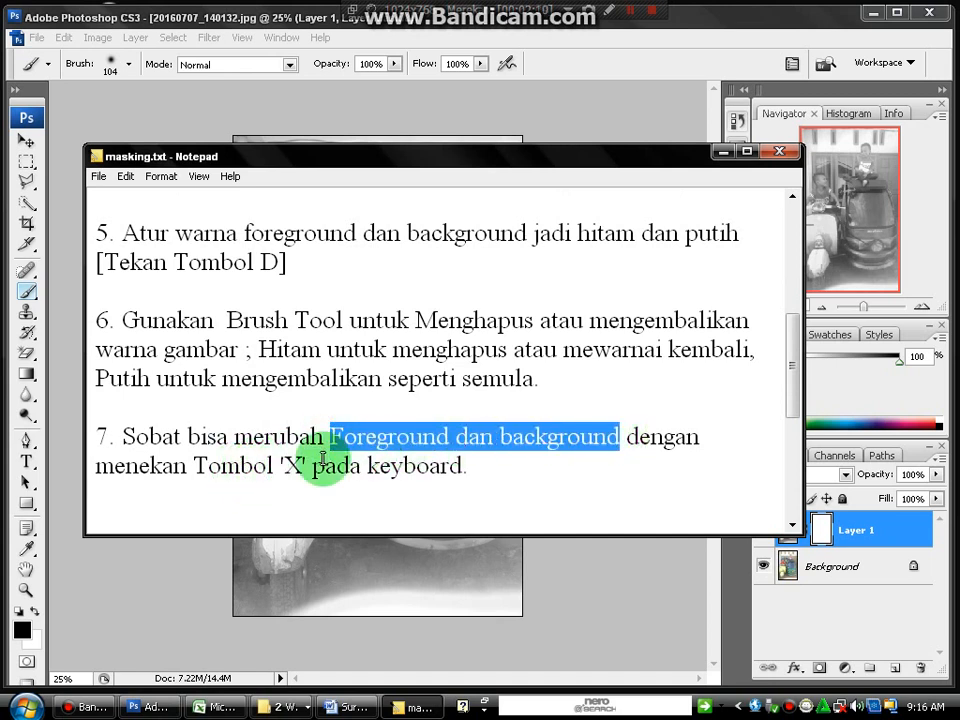
{"action": "left_click", "coordinate": [285, 465]}
{"action": "left_click_drag", "start_coordinate": [285, 465], "coordinate": [302, 464]}
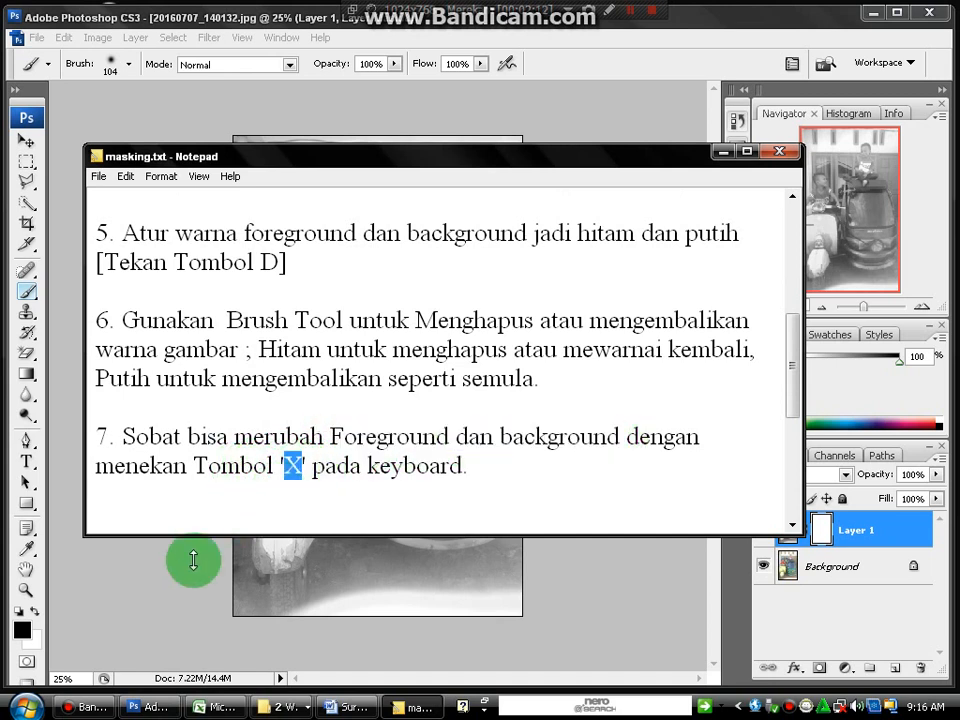
{"action": "left_click", "coordinate": [166, 586]}
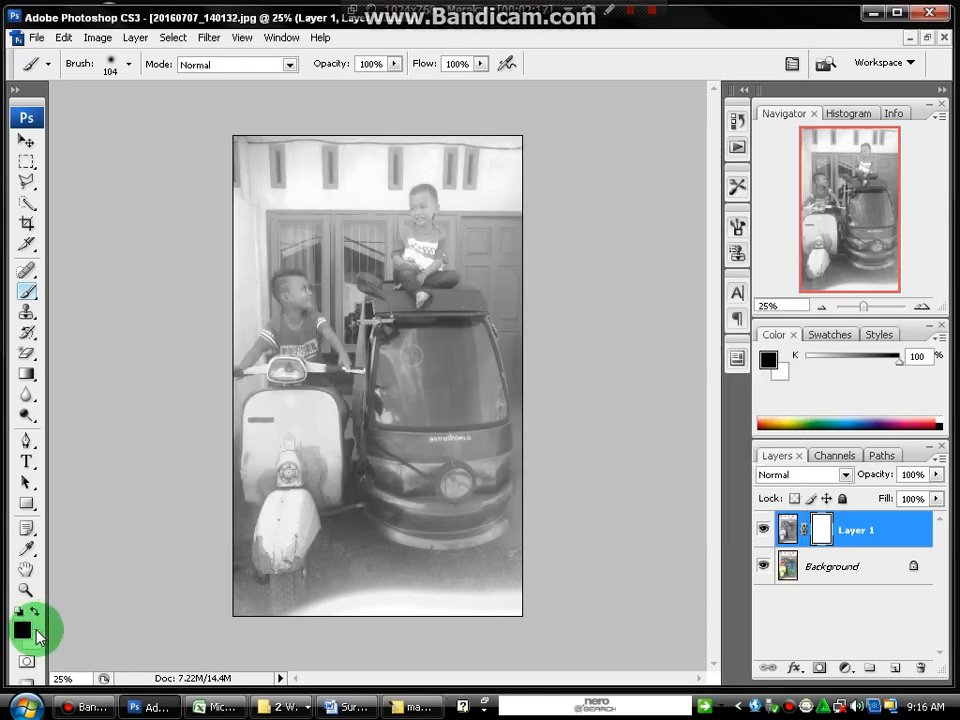
Read instruction 8 of masking.txt in Notepad about brush type and size, and in Photoshop set the brush's master diameter to 78 px.
{"action": "left_click", "coordinate": [412, 707]}
{"action": "left_click", "coordinate": [491, 475]}
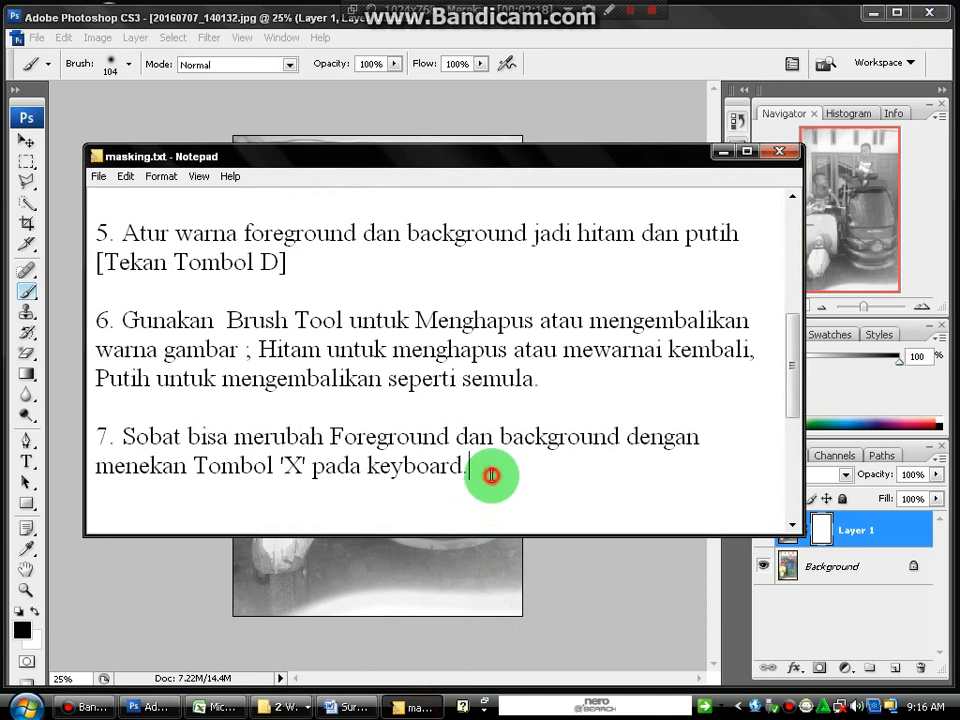
{"action": "type", "text": "8. Atur jenis dan ukuran Brush sesuai dengan kebutuhan, lalu Gosokkan  Brush tersebut pada gambar yang akan dimunculkan warnanya."}
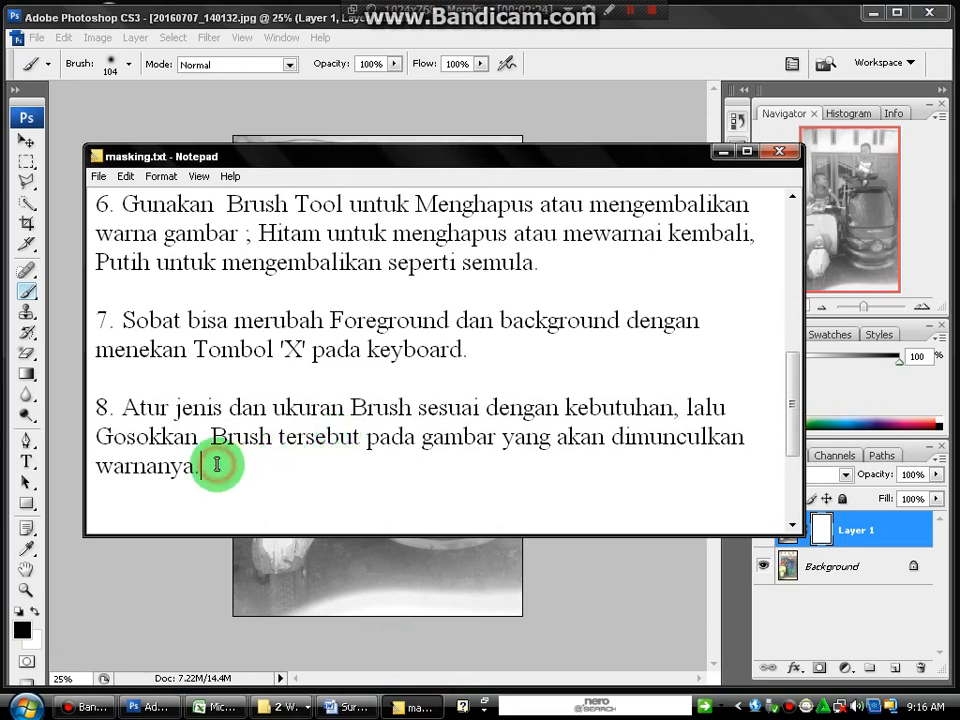
{"action": "left_click", "coordinate": [163, 578]}
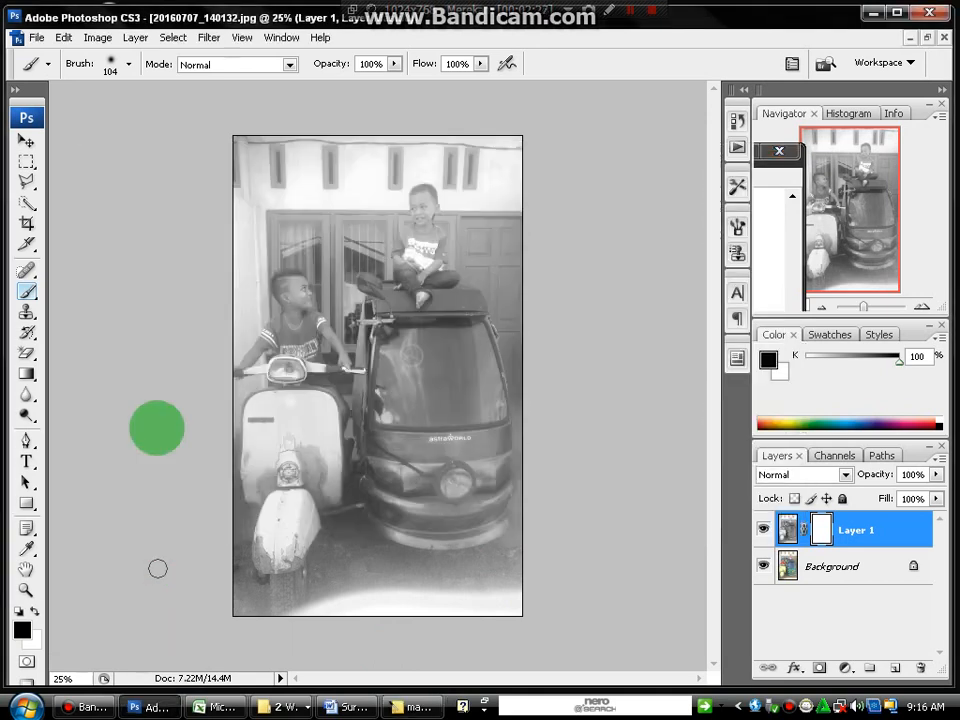
{"action": "left_click", "coordinate": [128, 63]}
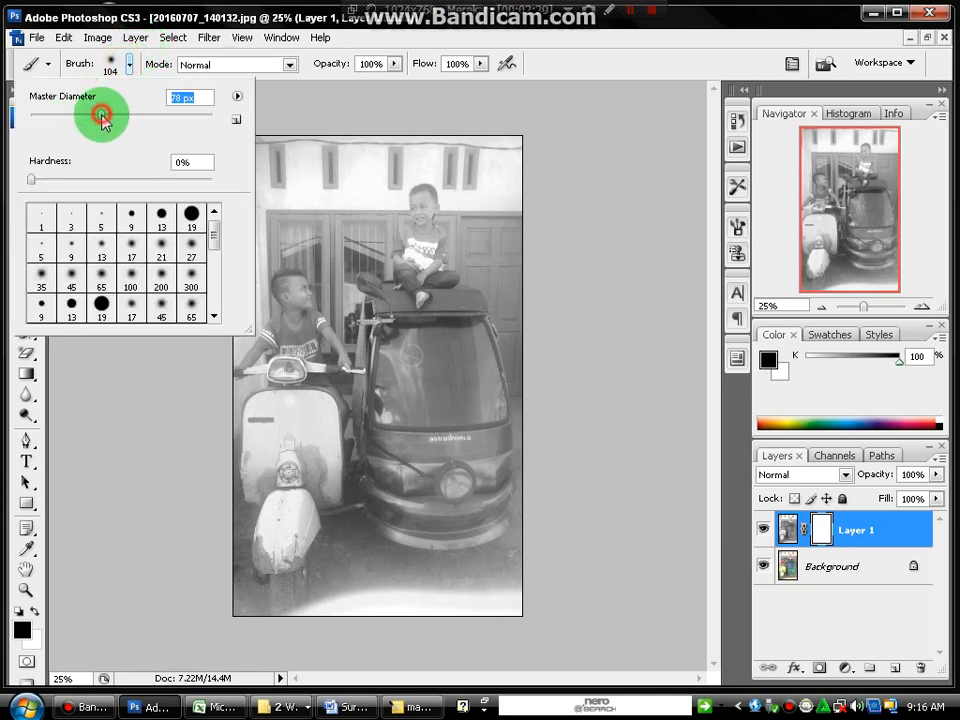
{"action": "left_click", "coordinate": [108, 422]}
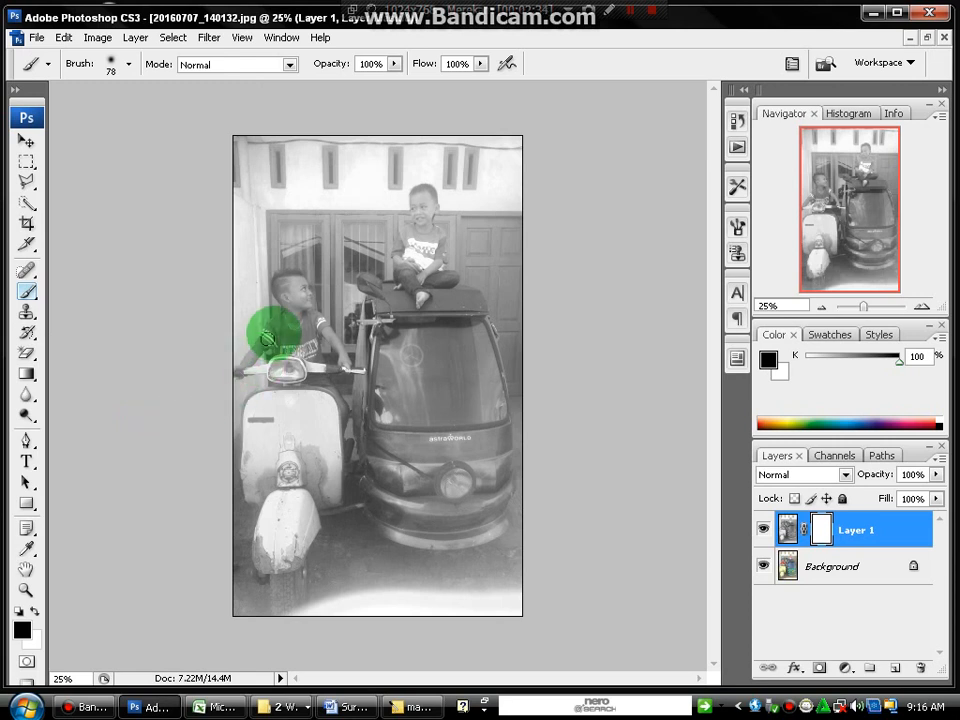
Paint black on Layer 1's mask over the boy on the scooter to bring back the colour of his skin, shirt and jeans.
{"action": "key", "text": "ctrl+plus"}
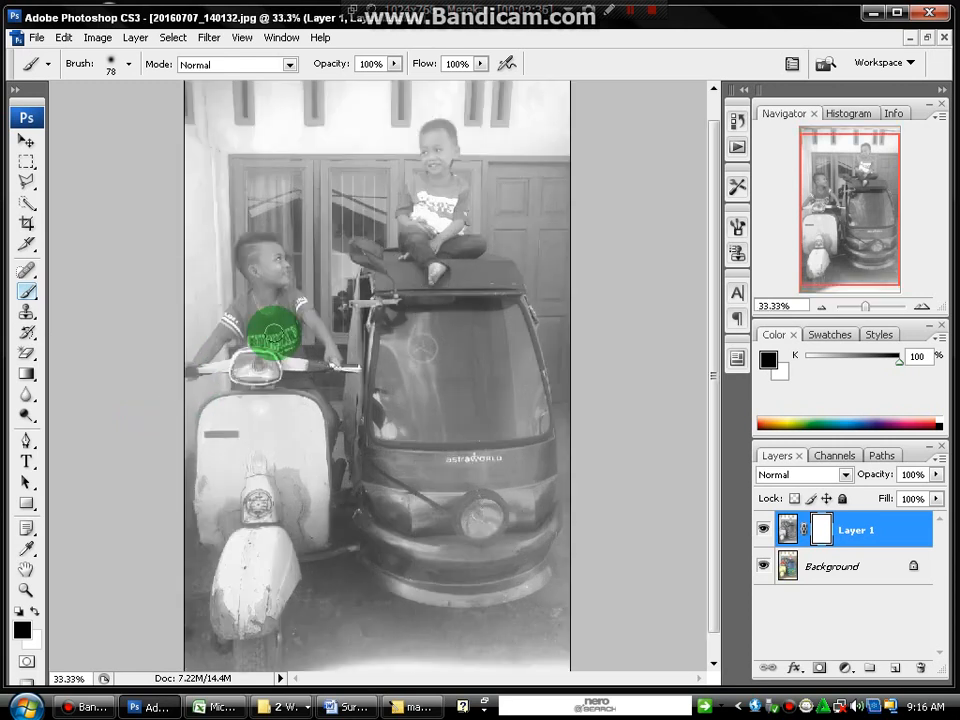
{"action": "mouse_move", "coordinate": [245, 243]}
{"action": "left_mouse_down"}
{"action": "mouse_move", "coordinate": [277, 286]}
{"action": "mouse_move", "coordinate": [277, 251]}
{"action": "mouse_move", "coordinate": [266, 248]}
{"action": "mouse_move", "coordinate": [246, 248]}
{"action": "mouse_move", "coordinate": [246, 281]}
{"action": "mouse_move", "coordinate": [287, 320]}
{"action": "mouse_move", "coordinate": [293, 300]}
{"action": "mouse_move", "coordinate": [309, 308]}
{"action": "mouse_move", "coordinate": [296, 290]}
{"action": "mouse_move", "coordinate": [336, 355]}
{"action": "mouse_move", "coordinate": [330, 318]}
{"action": "mouse_move", "coordinate": [272, 290]}
{"action": "mouse_move", "coordinate": [267, 310]}
{"action": "mouse_move", "coordinate": [265, 246]}
{"action": "mouse_move", "coordinate": [258, 262]}
{"action": "mouse_move", "coordinate": [248, 243]}
{"action": "mouse_move", "coordinate": [250, 310]}
{"action": "mouse_move", "coordinate": [225, 313]}
{"action": "mouse_move", "coordinate": [195, 360]}
{"action": "mouse_move", "coordinate": [250, 325]}
{"action": "mouse_move", "coordinate": [240, 335]}
{"action": "mouse_move", "coordinate": [255, 325]}
{"action": "mouse_move", "coordinate": [344, 320]}
{"action": "mouse_move", "coordinate": [268, 305]}
{"action": "mouse_move", "coordinate": [265, 315]}
{"action": "mouse_move", "coordinate": [302, 342]}
{"action": "mouse_move", "coordinate": [263, 329]}
{"action": "left_mouse_up"}
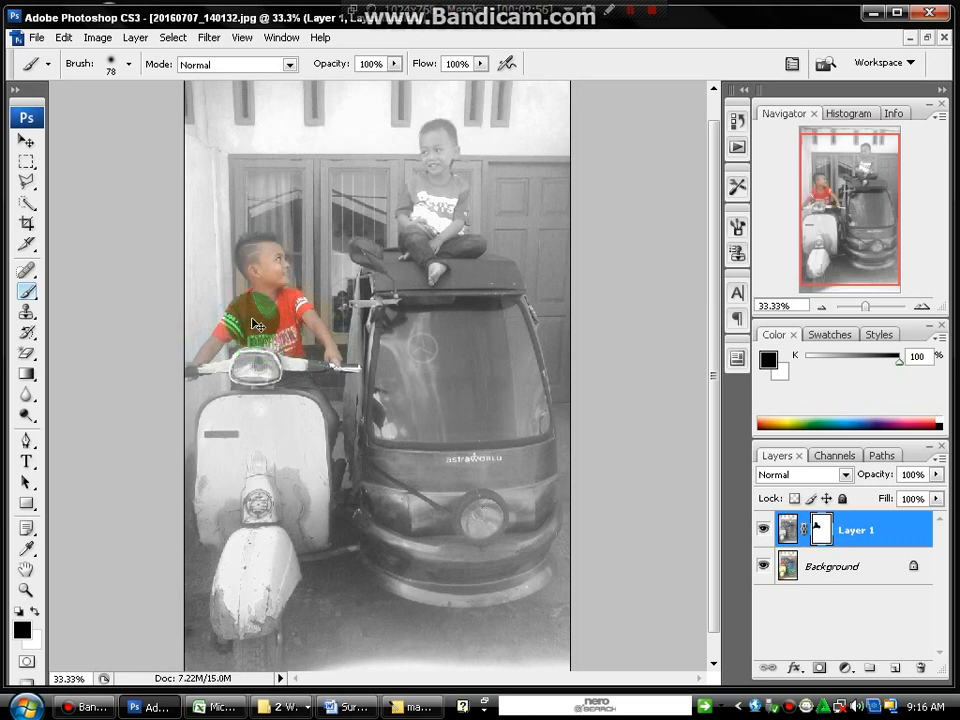
{"action": "key", "text": "ctrl+plus"}
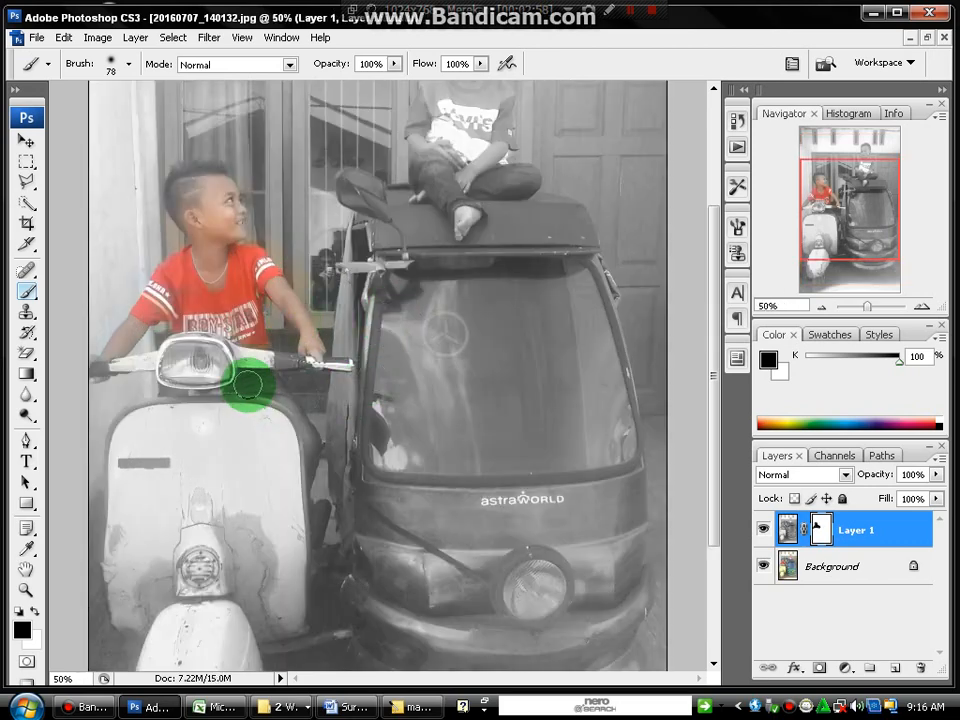
{"action": "mouse_move", "coordinate": [248, 383]}
{"action": "left_mouse_down"}
{"action": "mouse_move", "coordinate": [306, 417]}
{"action": "mouse_move", "coordinate": [319, 509]}
{"action": "mouse_move", "coordinate": [321, 462]}
{"action": "mouse_move", "coordinate": [305, 414]}
{"action": "mouse_move", "coordinate": [276, 383]}
{"action": "mouse_move", "coordinate": [244, 384]}
{"action": "mouse_move", "coordinate": [263, 375]}
{"action": "mouse_move", "coordinate": [273, 326]}
{"action": "mouse_move", "coordinate": [268, 283]}
{"action": "mouse_move", "coordinate": [240, 244]}
{"action": "left_mouse_up"}
Switch the foreground colour to white and paint the mask around the boy on the scooter to restore black and white there.
{"action": "key", "text": "x"}
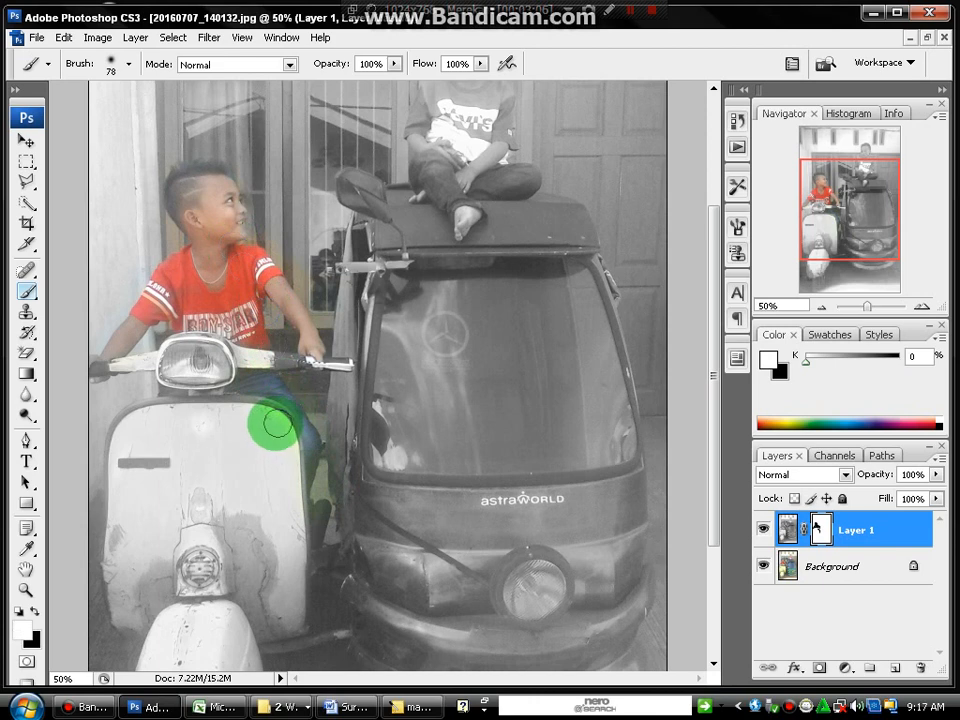
{"action": "mouse_move", "coordinate": [266, 418]}
{"action": "left_mouse_down"}
{"action": "mouse_move", "coordinate": [286, 502]}
{"action": "mouse_move", "coordinate": [287, 444]}
{"action": "mouse_move", "coordinate": [268, 419]}
{"action": "mouse_move", "coordinate": [241, 412]}
{"action": "mouse_move", "coordinate": [193, 481]}
{"action": "mouse_move", "coordinate": [197, 524]}
{"action": "mouse_move", "coordinate": [273, 404]}
{"action": "mouse_move", "coordinate": [306, 260]}
{"action": "mouse_move", "coordinate": [327, 289]}
{"action": "left_mouse_up"}
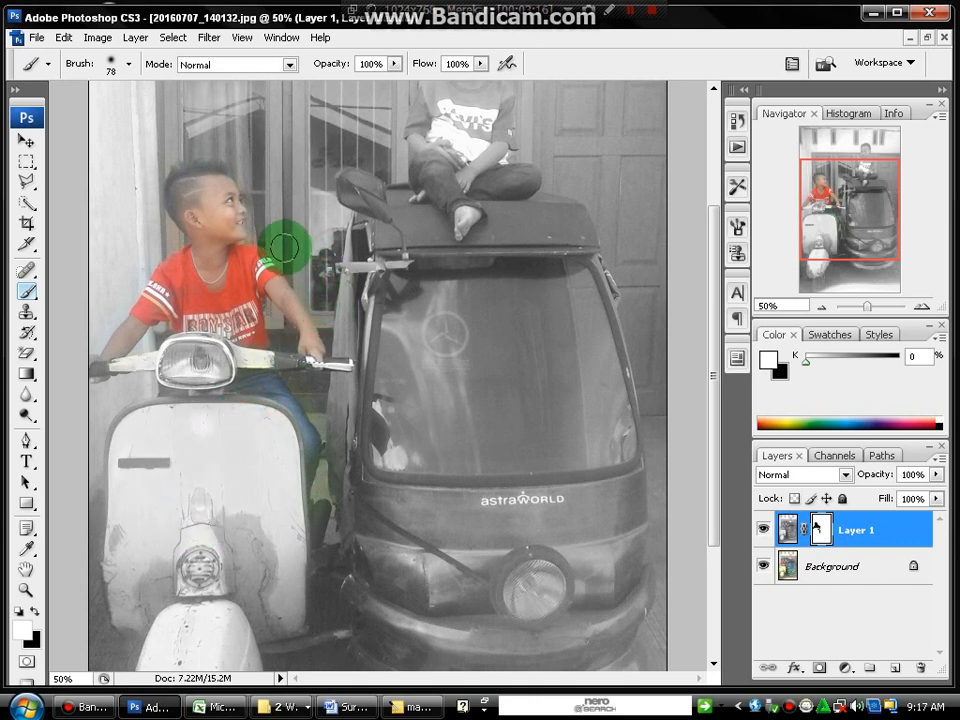
{"action": "mouse_move", "coordinate": [275, 236]}
{"action": "left_mouse_down"}
{"action": "mouse_move", "coordinate": [189, 227]}
{"action": "mouse_move", "coordinate": [172, 236]}
{"action": "mouse_move", "coordinate": [240, 221]}
{"action": "mouse_move", "coordinate": [266, 230]}
{"action": "left_mouse_up"}
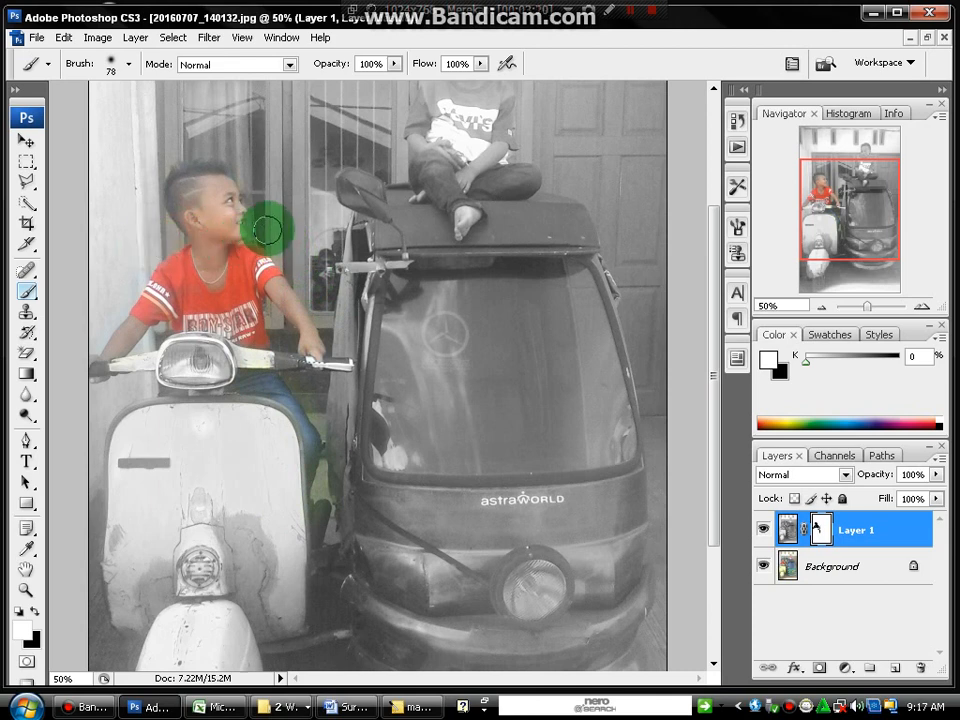
Switch the foreground colour back to black and paint the mask over the boy sitting on the vehicle's roof to reveal his colours.
{"action": "key", "text": "x"}
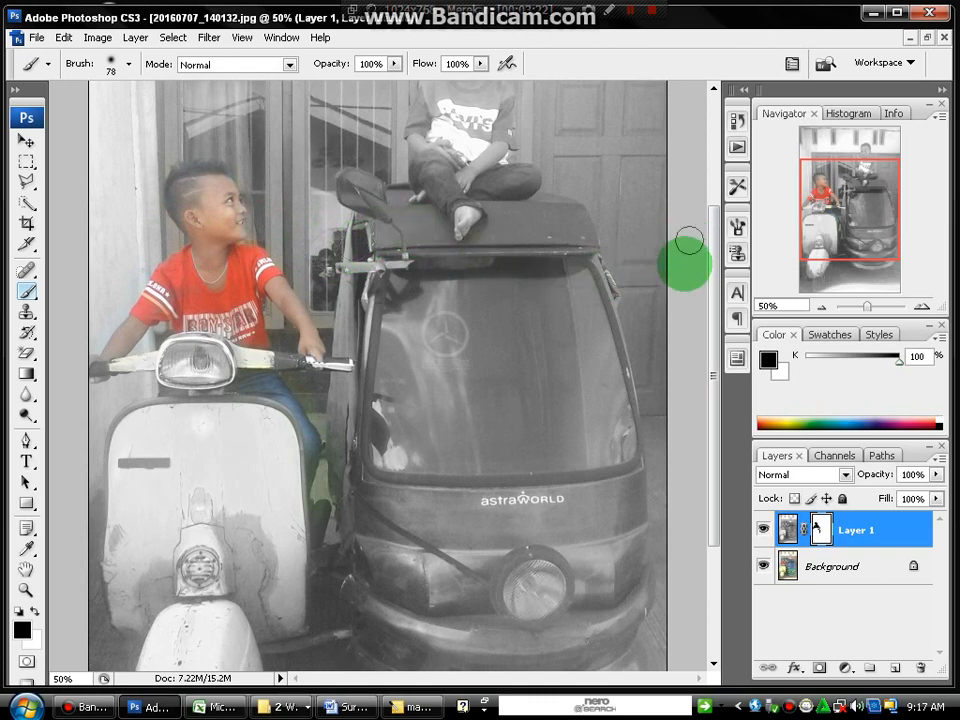
{"action": "left_click_drag", "start_coordinate": [717, 268], "coordinate": [716, 160]}
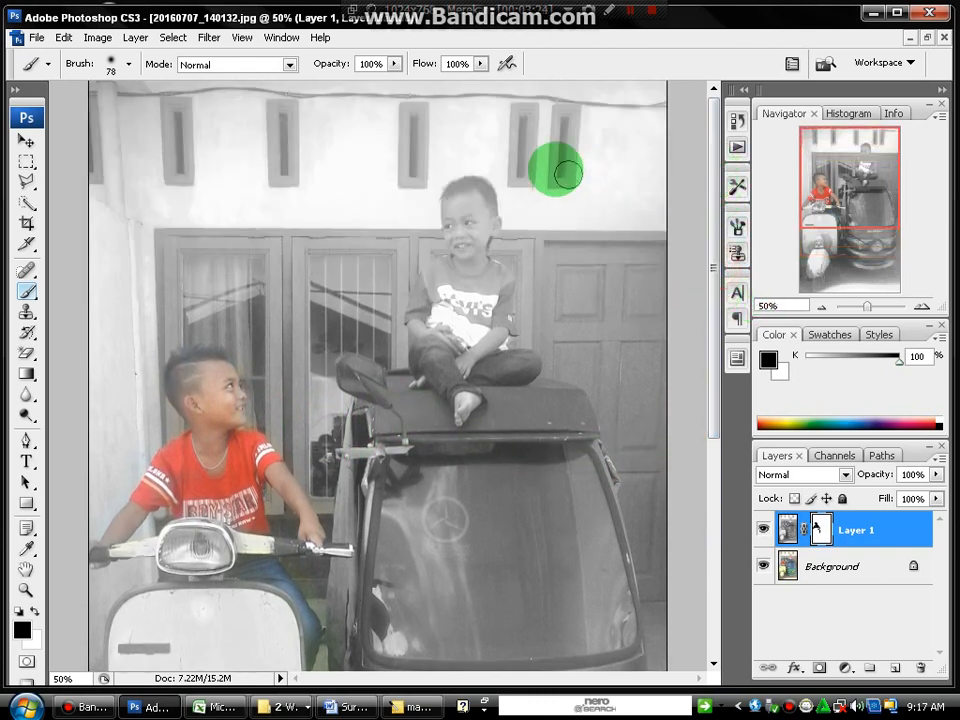
{"action": "mouse_move", "coordinate": [472, 184]}
{"action": "left_mouse_down"}
{"action": "mouse_move", "coordinate": [460, 215]}
{"action": "mouse_move", "coordinate": [486, 230]}
{"action": "mouse_move", "coordinate": [494, 212]}
{"action": "mouse_move", "coordinate": [487, 228]}
{"action": "mouse_move", "coordinate": [484, 186]}
{"action": "mouse_move", "coordinate": [453, 187]}
{"action": "mouse_move", "coordinate": [448, 266]}
{"action": "mouse_move", "coordinate": [479, 205]}
{"action": "mouse_move", "coordinate": [486, 298]}
{"action": "left_mouse_up"}
{"action": "mouse_move", "coordinate": [499, 291]}
{"action": "left_mouse_down"}
{"action": "mouse_move", "coordinate": [494, 360]}
{"action": "mouse_move", "coordinate": [496, 330]}
{"action": "mouse_move", "coordinate": [489, 343]}
{"action": "mouse_move", "coordinate": [500, 349]}
{"action": "mouse_move", "coordinate": [483, 351]}
{"action": "mouse_move", "coordinate": [450, 303]}
{"action": "mouse_move", "coordinate": [435, 319]}
{"action": "mouse_move", "coordinate": [447, 257]}
{"action": "mouse_move", "coordinate": [423, 289]}
{"action": "mouse_move", "coordinate": [429, 284]}
{"action": "mouse_move", "coordinate": [415, 328]}
{"action": "mouse_move", "coordinate": [437, 343]}
{"action": "mouse_move", "coordinate": [445, 333]}
{"action": "mouse_move", "coordinate": [453, 367]}
{"action": "mouse_move", "coordinate": [475, 371]}
{"action": "mouse_move", "coordinate": [516, 351]}
{"action": "mouse_move", "coordinate": [530, 367]}
{"action": "mouse_move", "coordinate": [518, 366]}
{"action": "mouse_move", "coordinate": [534, 355]}
{"action": "mouse_move", "coordinate": [490, 355]}
{"action": "mouse_move", "coordinate": [473, 335]}
{"action": "mouse_move", "coordinate": [493, 322]}
{"action": "mouse_move", "coordinate": [496, 342]}
{"action": "mouse_move", "coordinate": [464, 383]}
{"action": "mouse_move", "coordinate": [466, 408]}
{"action": "mouse_move", "coordinate": [476, 388]}
{"action": "mouse_move", "coordinate": [446, 342]}
{"action": "mouse_move", "coordinate": [422, 375]}
{"action": "mouse_move", "coordinate": [451, 343]}
{"action": "mouse_move", "coordinate": [429, 314]}
{"action": "mouse_move", "coordinate": [429, 347]}
{"action": "mouse_move", "coordinate": [467, 330]}
{"action": "mouse_move", "coordinate": [489, 340]}
{"action": "mouse_move", "coordinate": [501, 307]}
{"action": "mouse_move", "coordinate": [480, 330]}
{"action": "mouse_move", "coordinate": [438, 340]}
{"action": "left_mouse_up"}
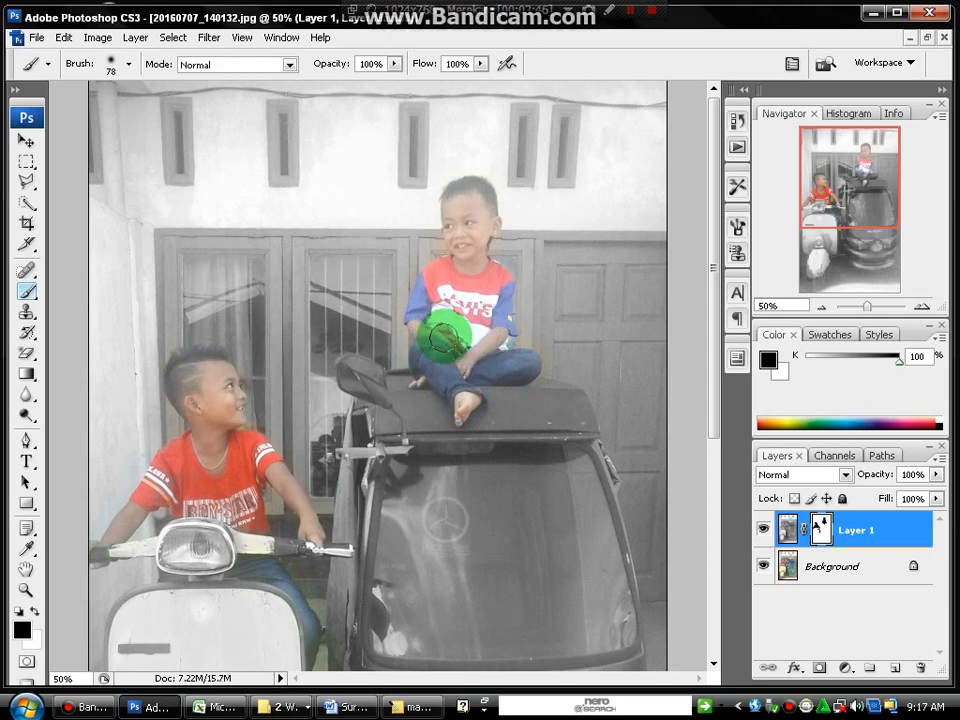
{"action": "key", "text": "ctrl+minus"}
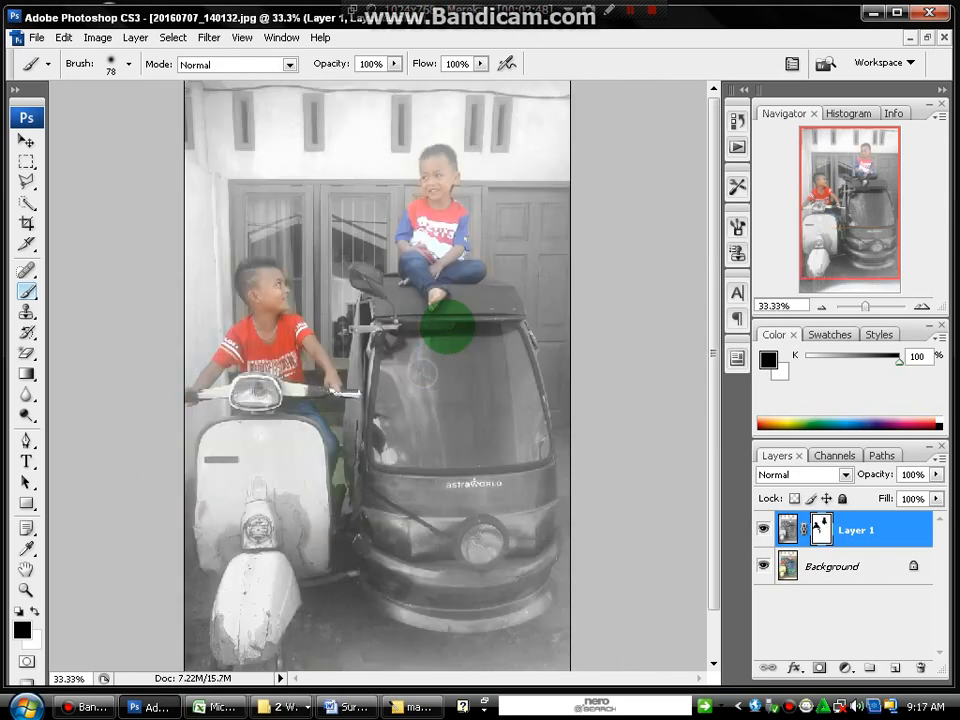
{"action": "left_click_drag", "start_coordinate": [447, 326], "coordinate": [447, 400]}
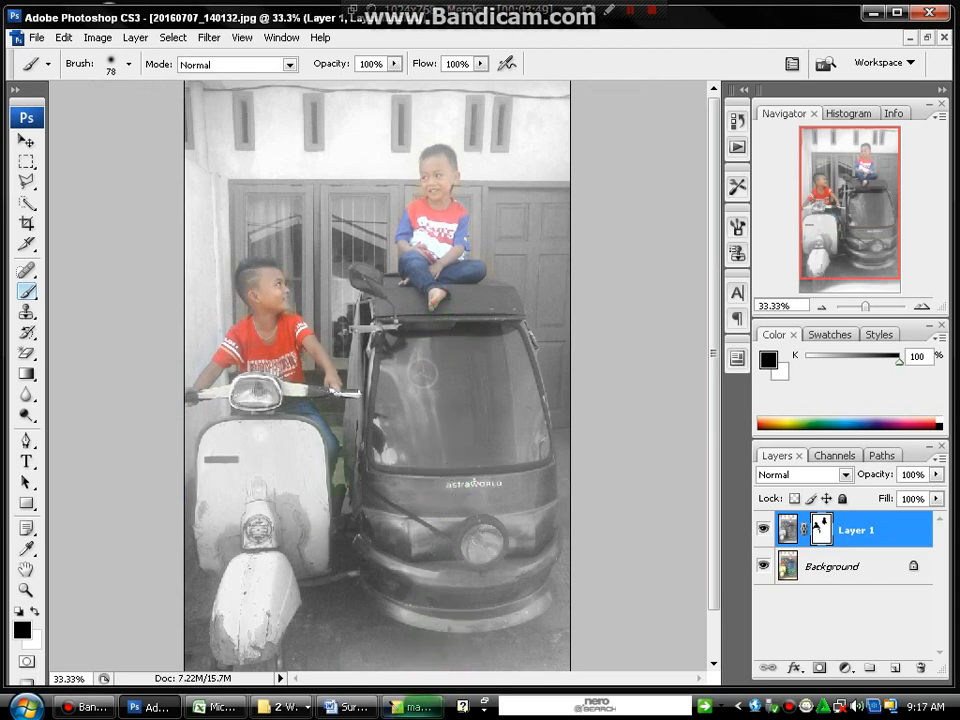
Read instruction 9 of masking.txt in Notepad about the result, and activate the Move tool in Photoshop to view the finished image.
{"action": "left_click", "coordinate": [423, 712]}
{"action": "key", "text": "Down"}
{"action": "key", "text": "Down"}
{"action": "key", "text": "Down"}
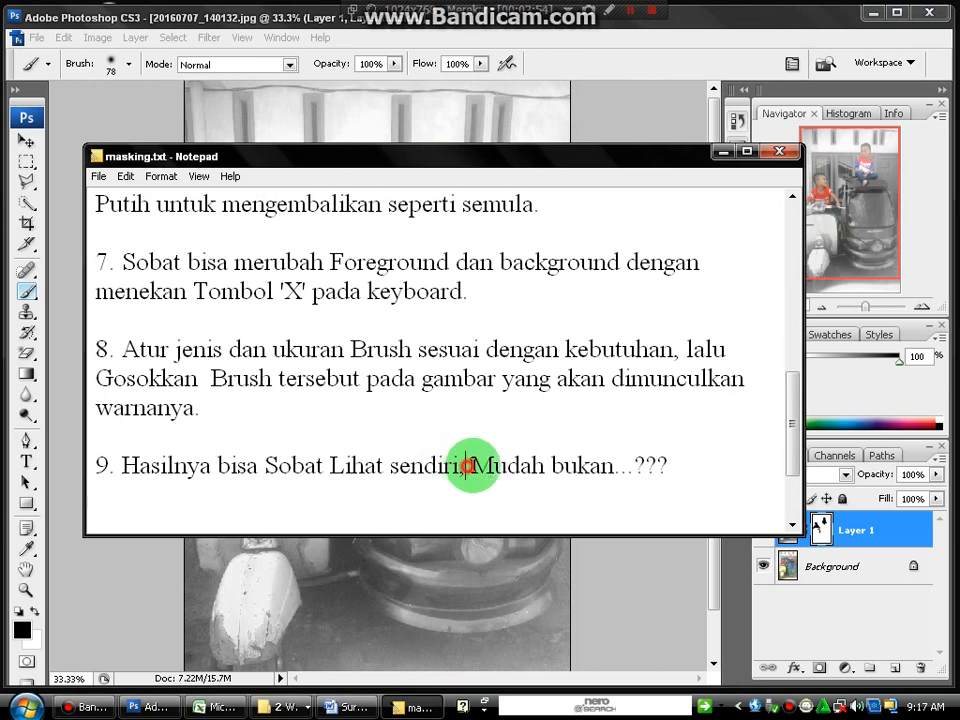
{"action": "left_click_drag", "start_coordinate": [467, 464], "coordinate": [658, 461]}
{"action": "left_click", "coordinate": [689, 463]}
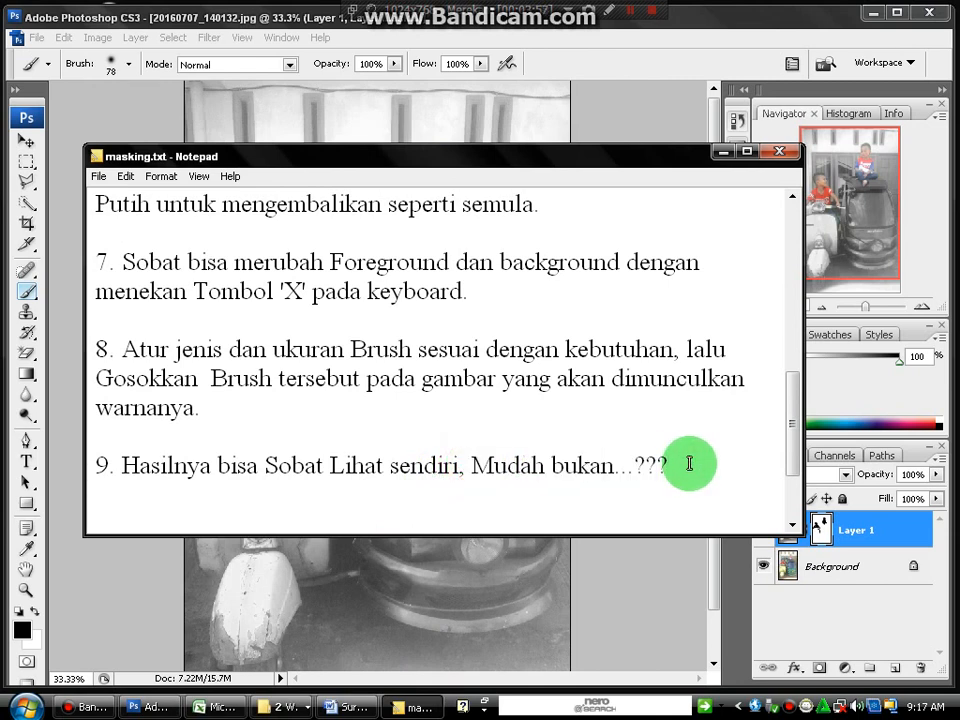
{"action": "left_click", "coordinate": [641, 580]}
{"action": "key", "text": "v"}
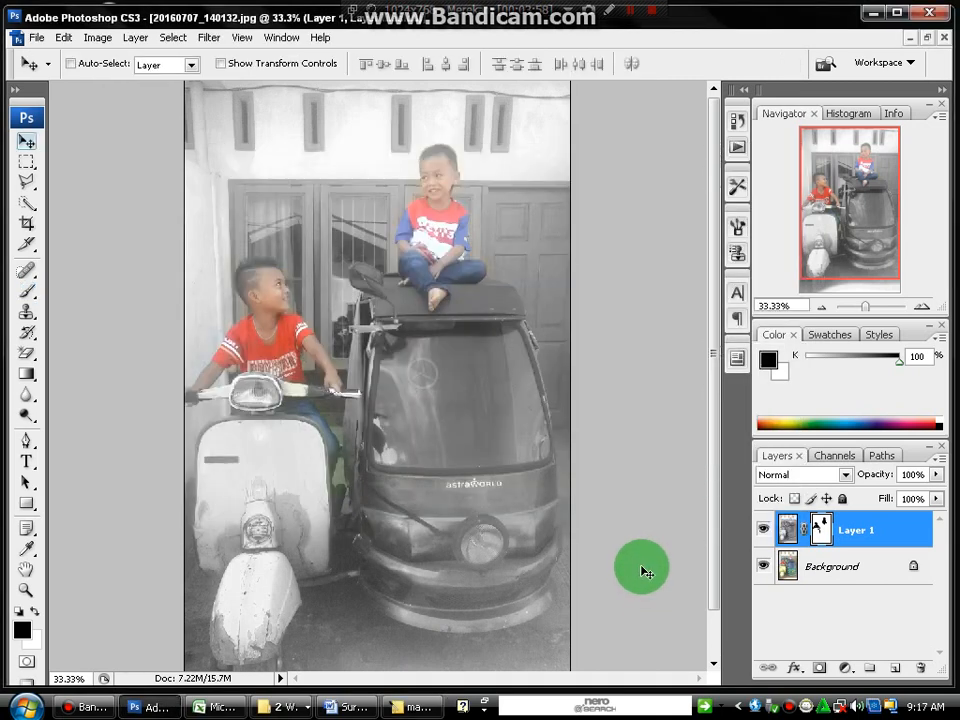
Read instruction 10 of masking.txt in Notepad about saving the image in JPEG format, and return to Photoshop.
{"action": "left_click", "coordinate": [421, 712]}
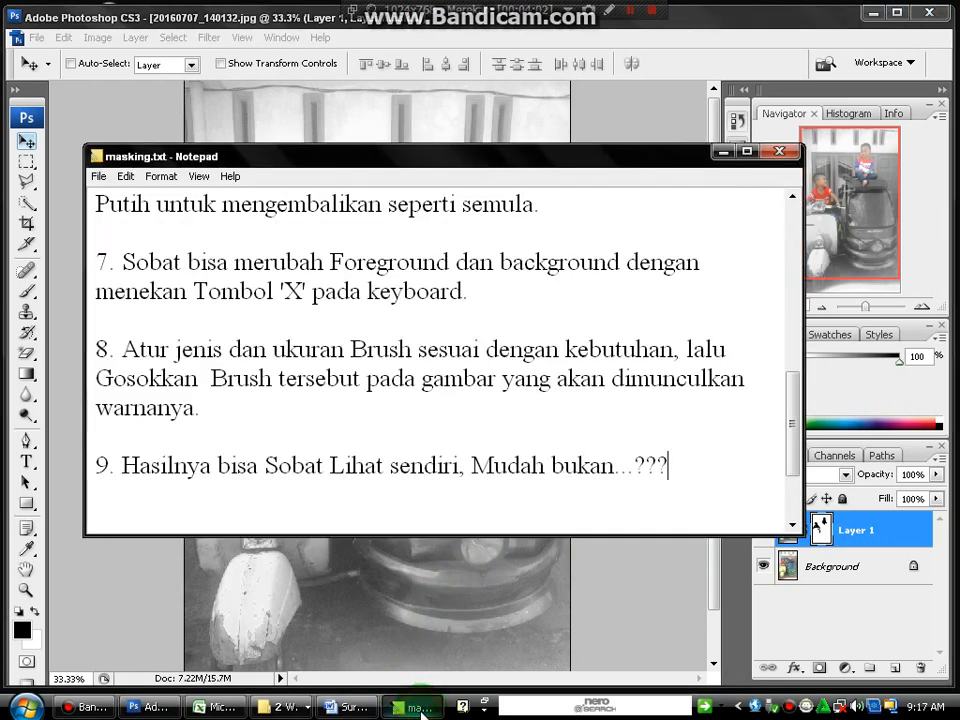
{"action": "key", "text": "Down"}
{"action": "key", "text": "Down"}
{"action": "key", "text": "Down"}
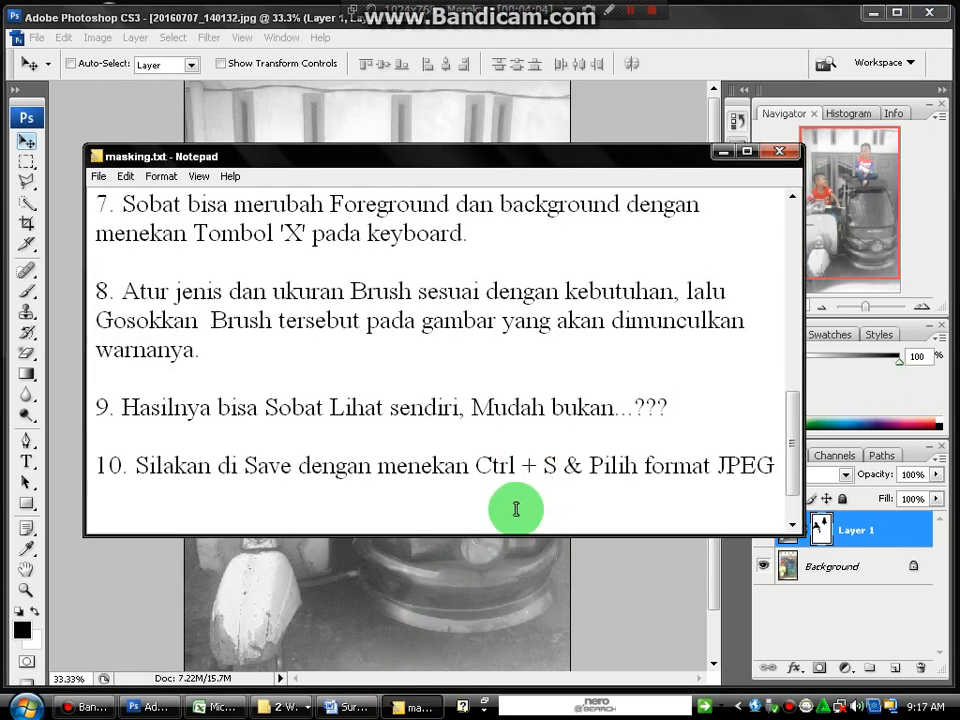
{"action": "left_click_drag", "start_coordinate": [474, 470], "coordinate": [557, 470]}
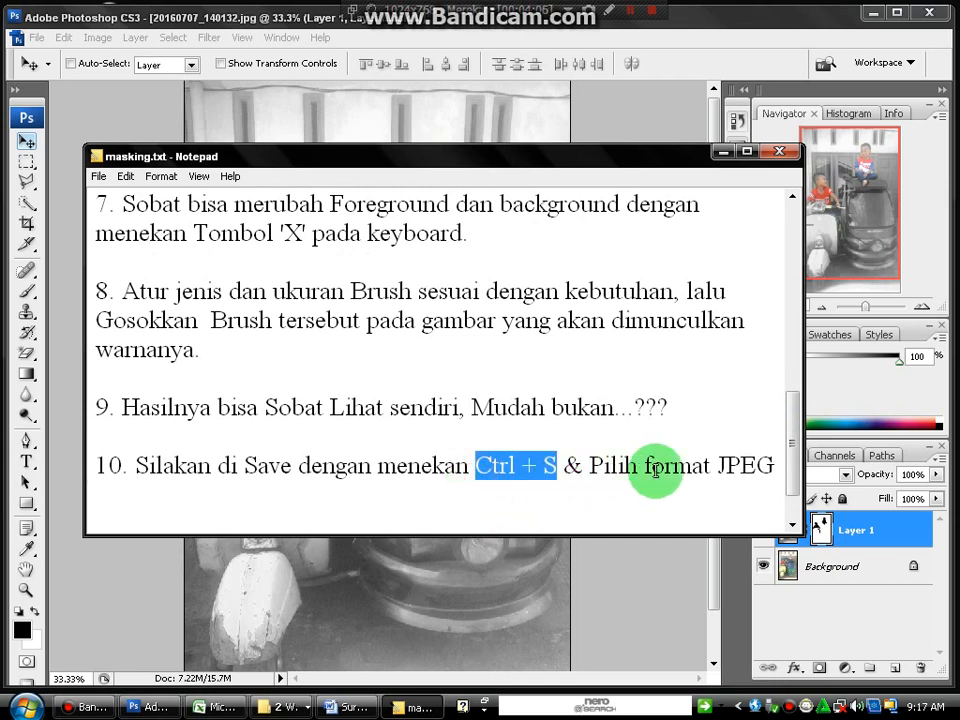
{"action": "left_click_drag", "start_coordinate": [716, 458], "coordinate": [773, 460]}
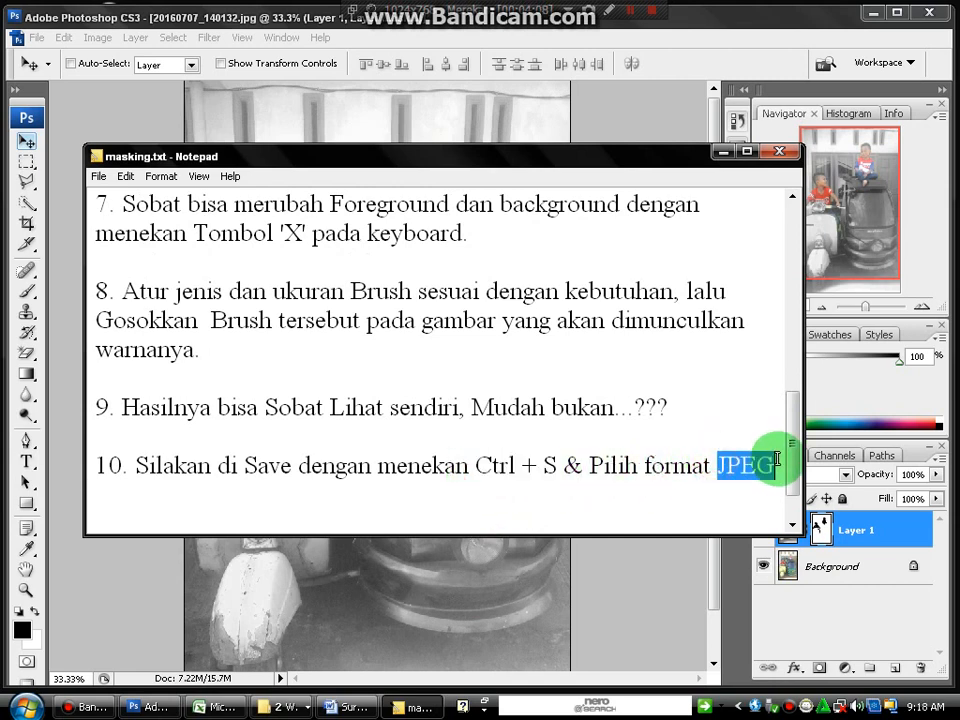
{"action": "left_click", "coordinate": [709, 502]}
{"action": "left_click", "coordinate": [647, 534]}
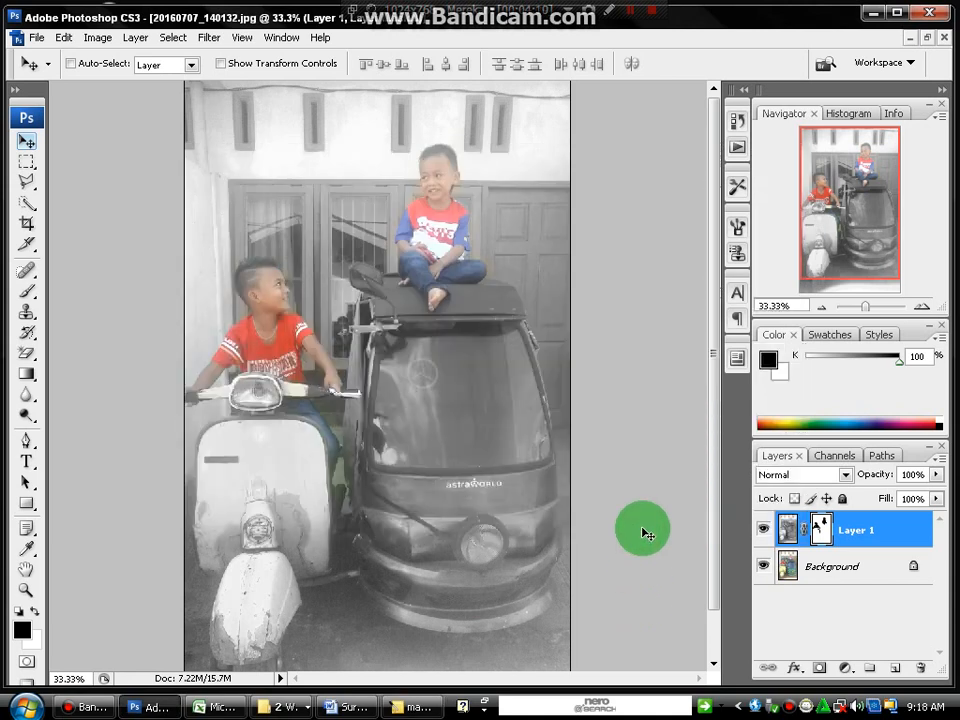
Save the image as a JPEG named Teknik Masking in the lebaran 1437 H folder, with quality 8 (High) and the Progressive option.
{"action": "key", "text": "ctrl+s"}
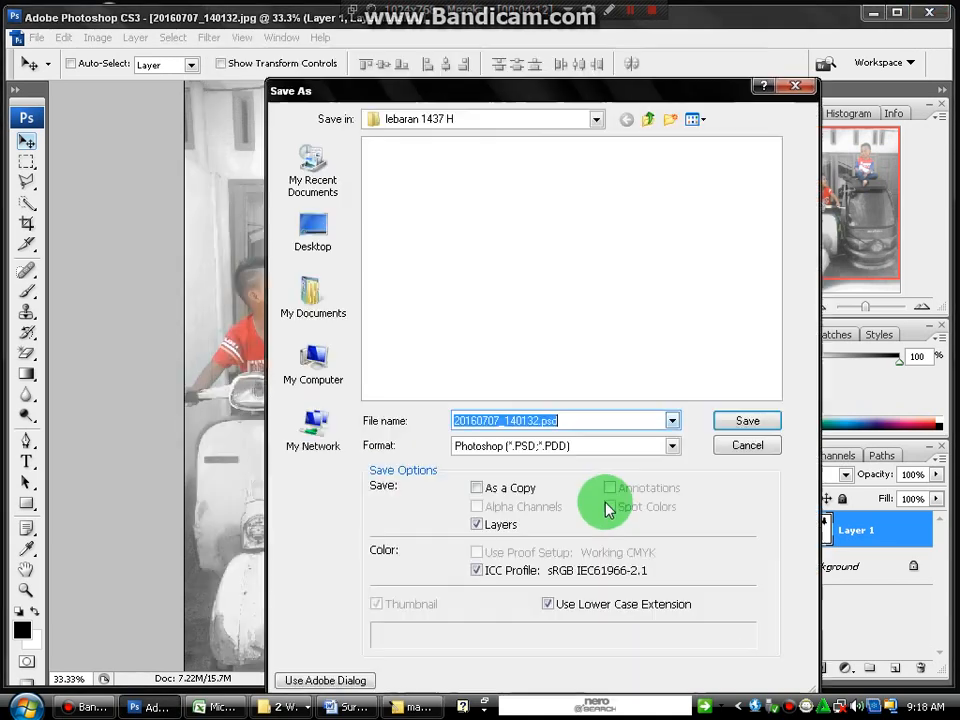
{"action": "left_click", "coordinate": [580, 445]}
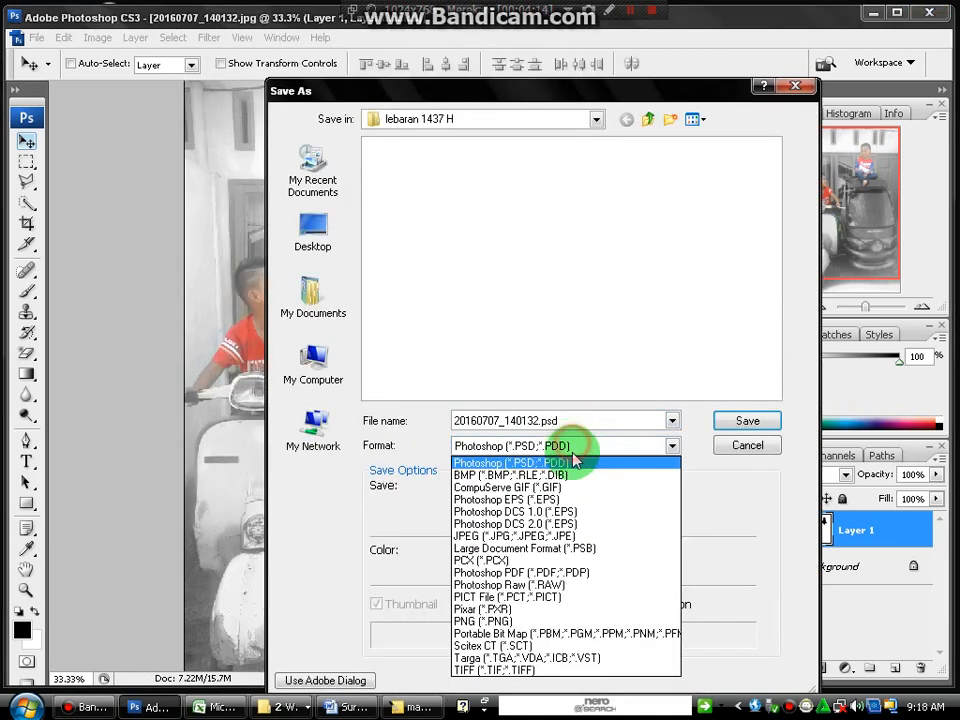
{"action": "left_click", "coordinate": [567, 536]}
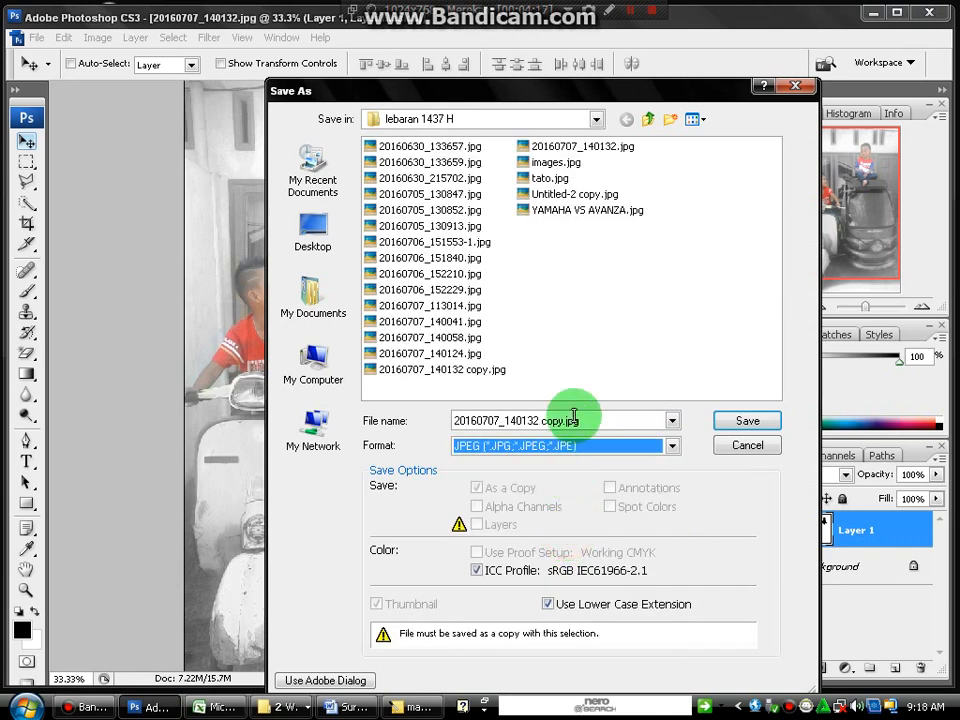
{"action": "left_click", "coordinate": [492, 420]}
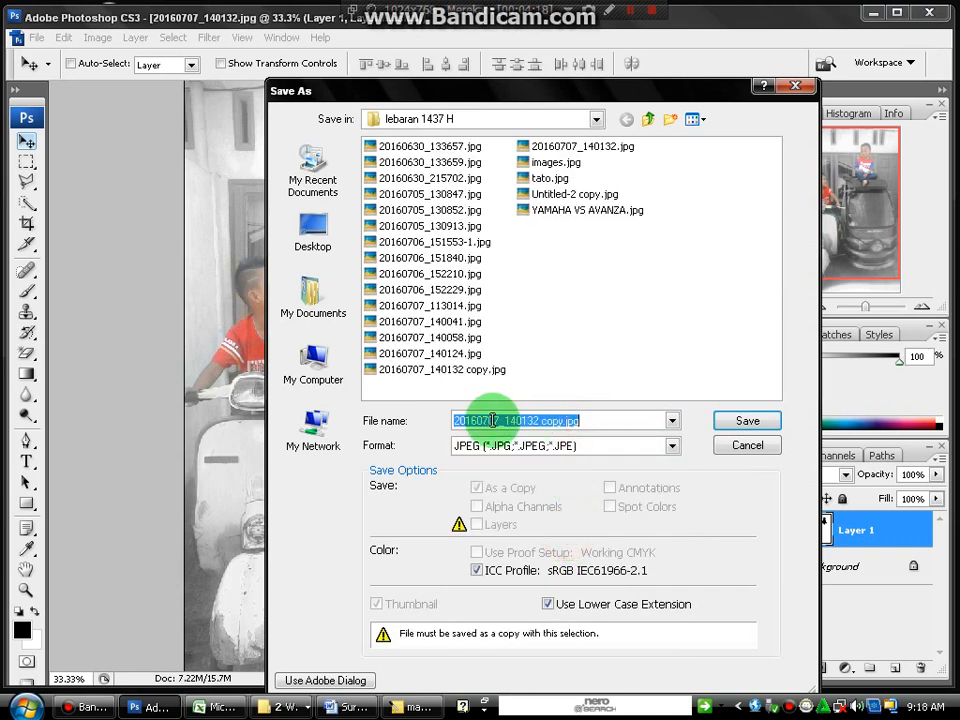
{"action": "type", "text": "Teknik Masking"}
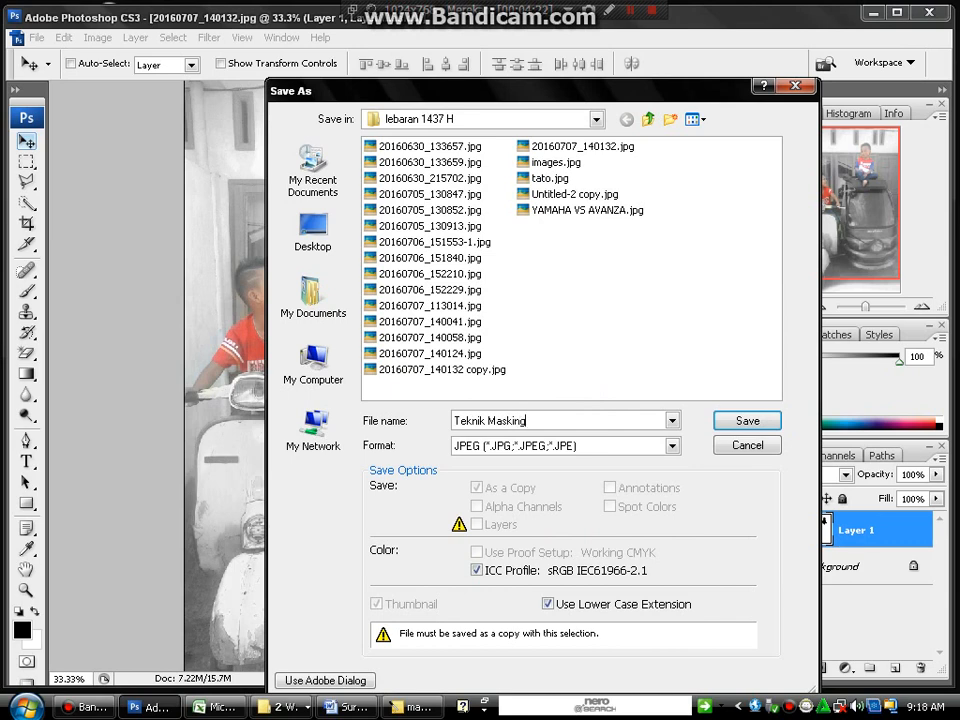
{"action": "left_click", "coordinate": [750, 423]}
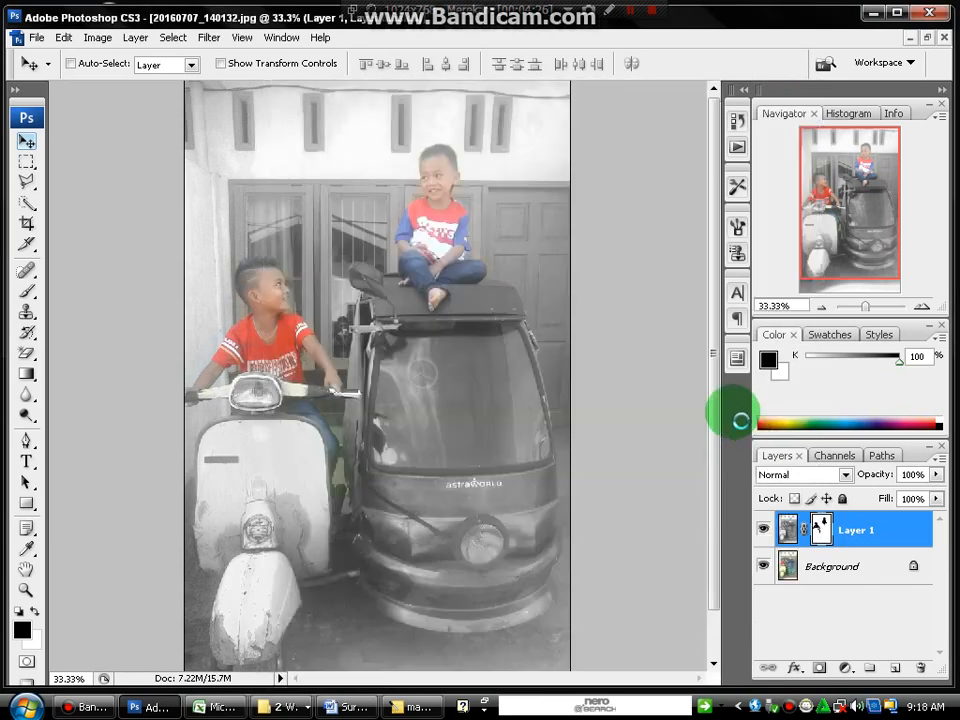
{"action": "left_click", "coordinate": [598, 180]}
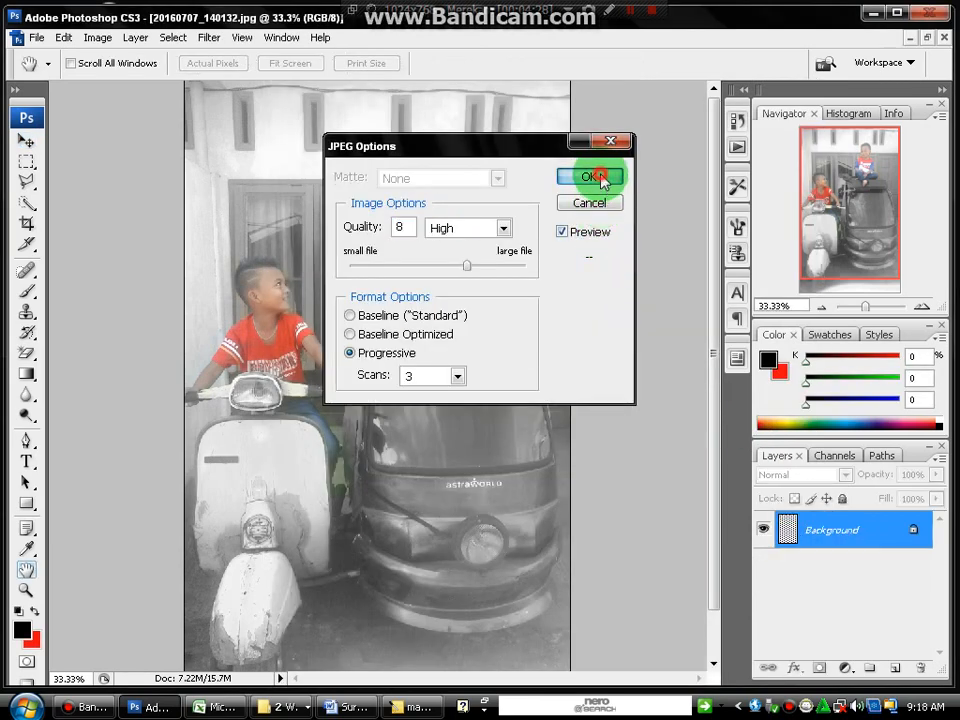
Read the closing line of masking.txt in Notepad, below instruction 10.
{"action": "left_click", "coordinate": [420, 708]}
{"action": "type", "text": "Selamat mencoba & jangan lupa Subscribe nya ! ;)"}
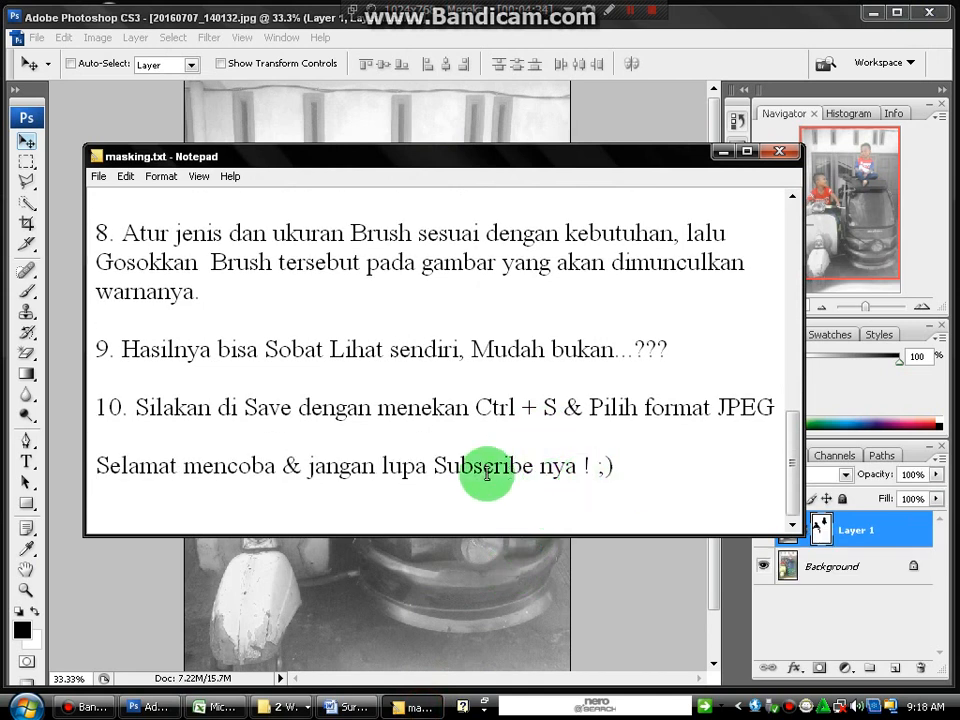
{"action": "left_click_drag", "start_coordinate": [433, 465], "coordinate": [621, 465]}
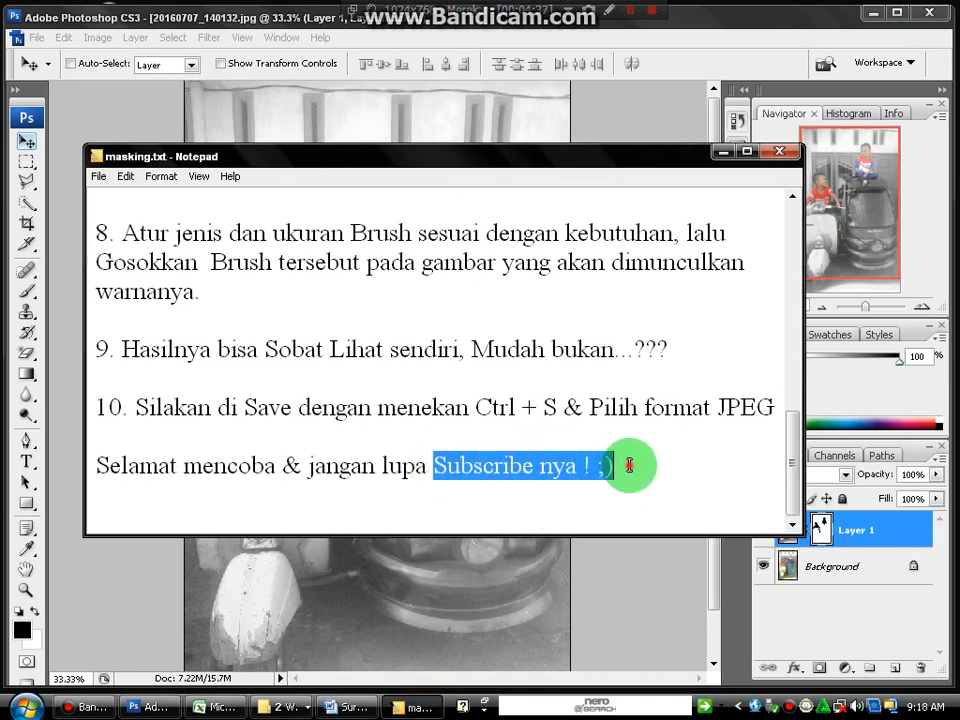
{"action": "left_click", "coordinate": [618, 464]}
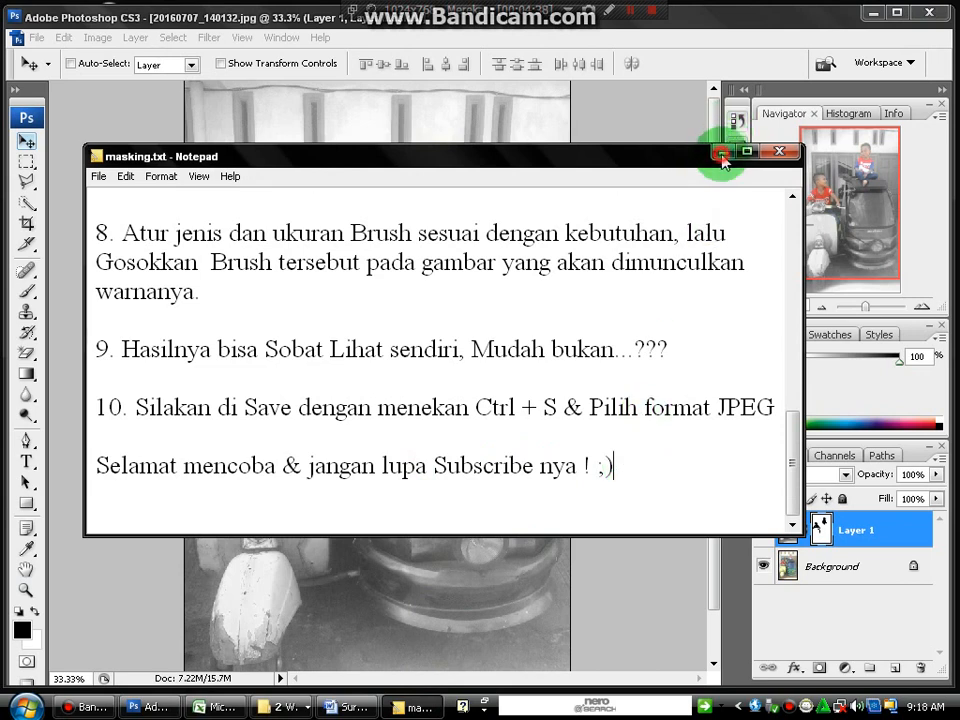